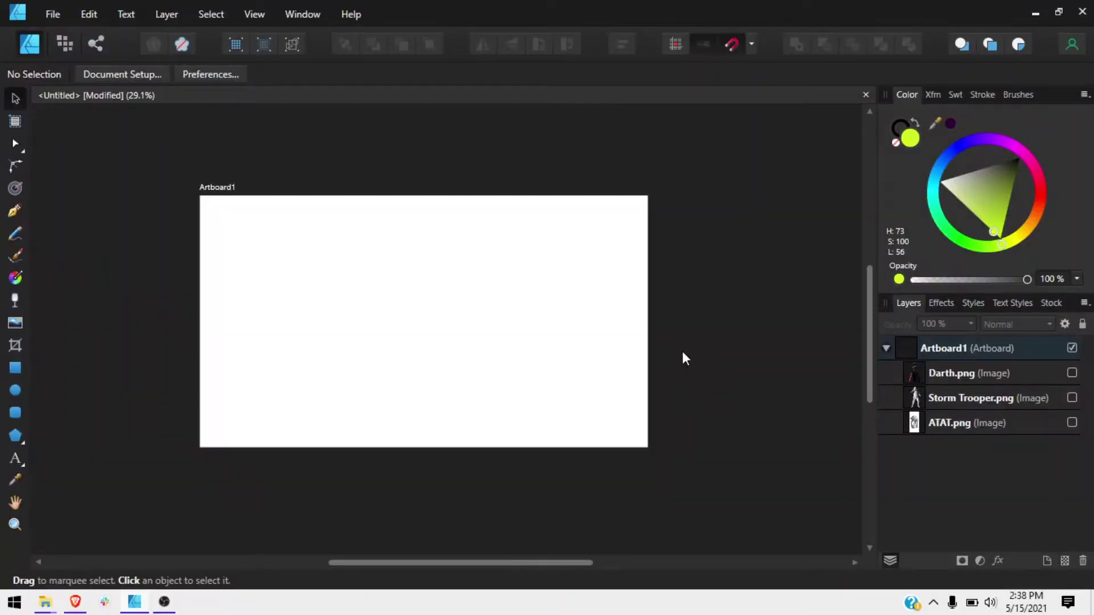
Draw a rectangle covering the whole artboard and fill it dark red
left_click(22, 365)
left_click_drag(200, 196, 648, 447)
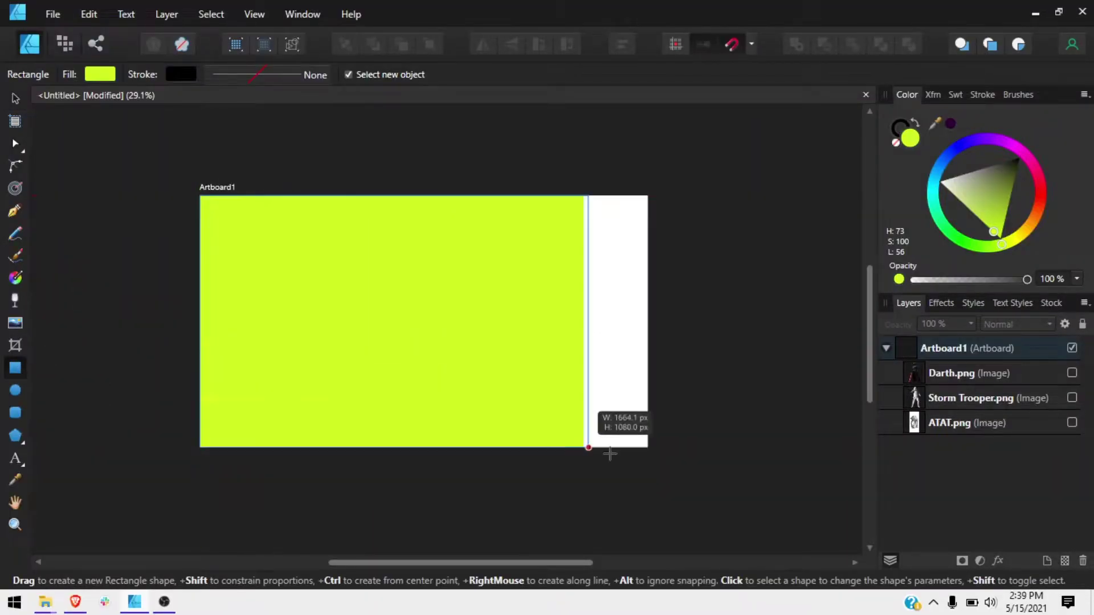
left_click(910, 138)
left_click_drag(374, 143, 322, 143)
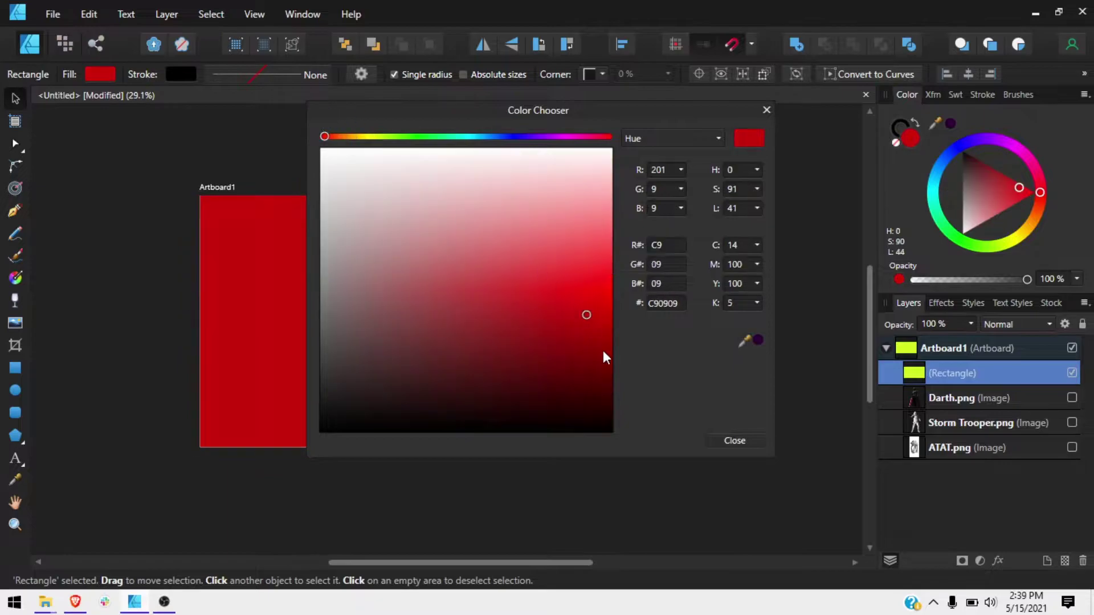
left_click_drag(603, 350, 641, 383)
Set the band height to 1080/5 (216 px) and duplicate it into five stacked bands
left_click(933, 95)
left_click(1052, 142)
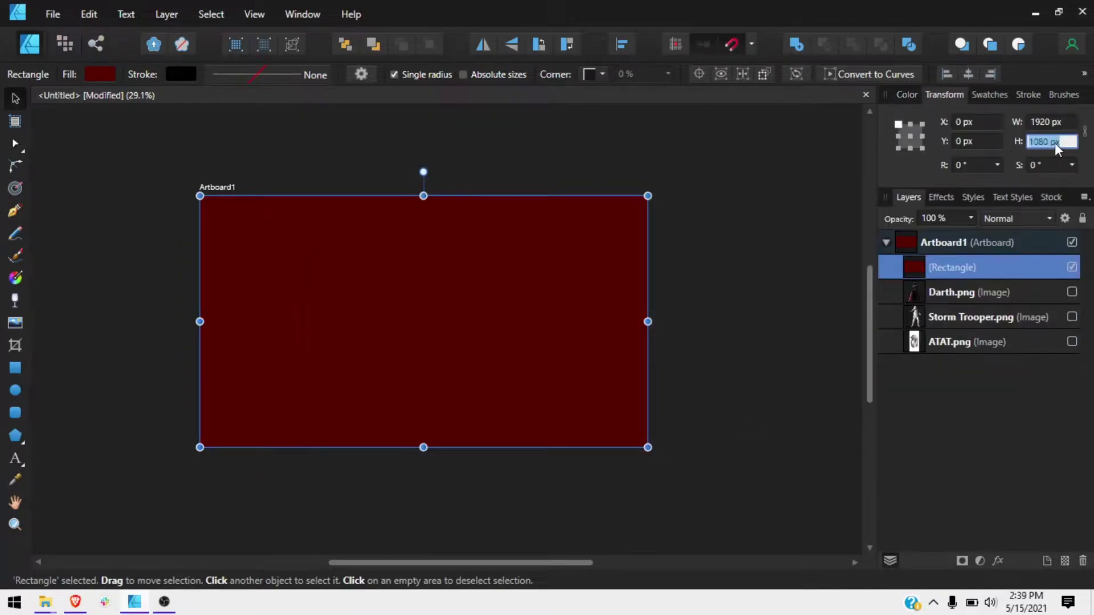
type("5")
key("Return")
left_click_drag(540, 227, 540, 276)
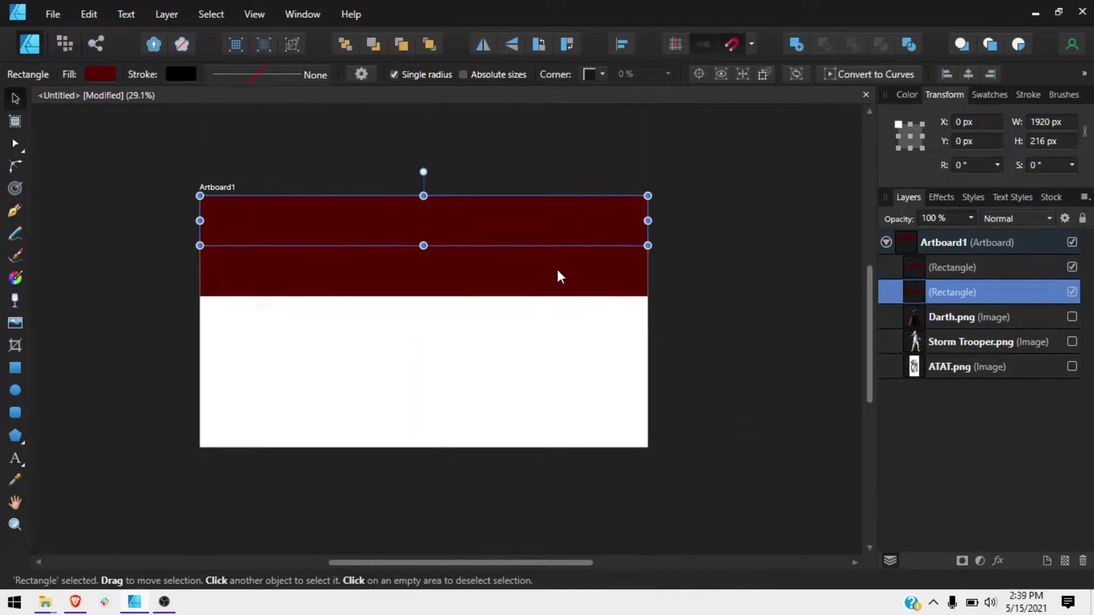
key("ctrl+j")
left_click_drag(575, 376, 576, 435)
Select four of the bands and start shifting their hue toward #7A1300
left_click(517, 399)
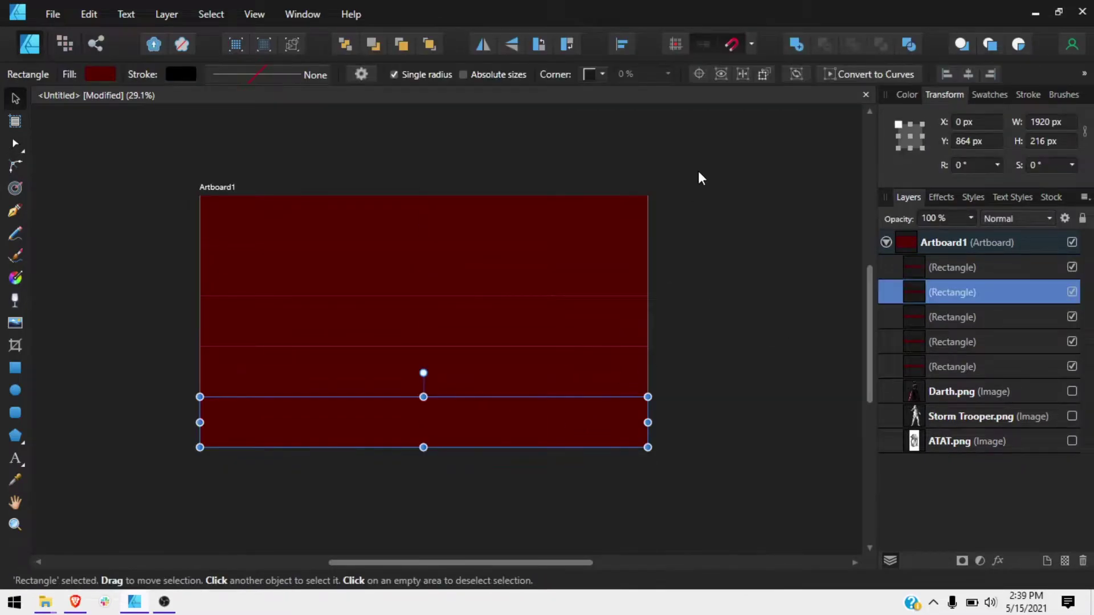
left_click(907, 95)
left_click(910, 137)
left_click_drag(322, 137, 331, 139)
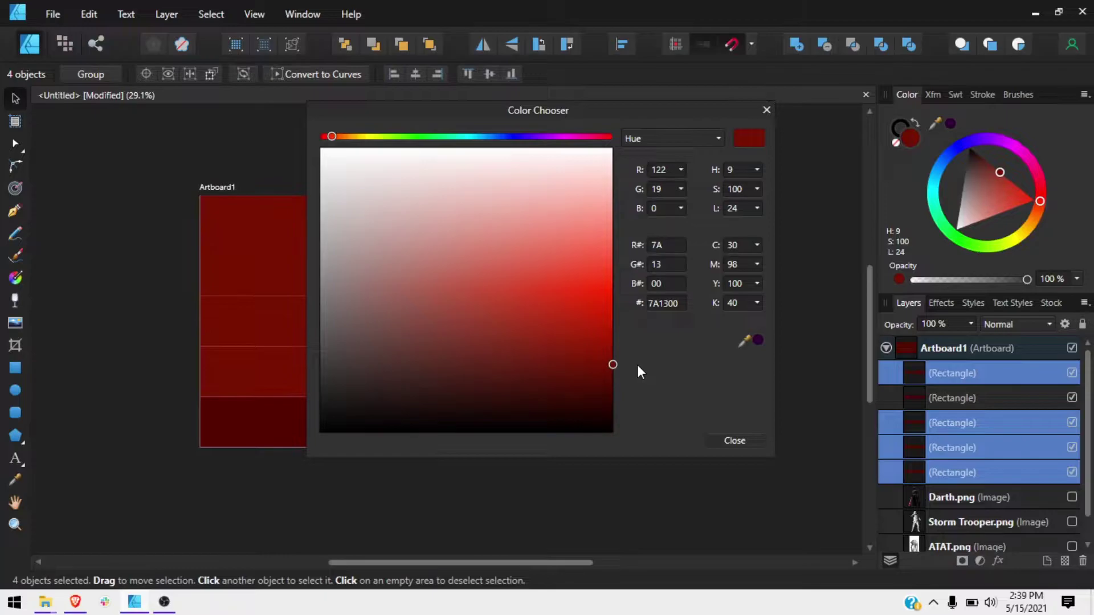
Shift the selected bands from deep orange-brown up to bright yellow-orange
left_click_drag(634, 371, 635, 372)
left_click_drag(353, 136, 345, 137)
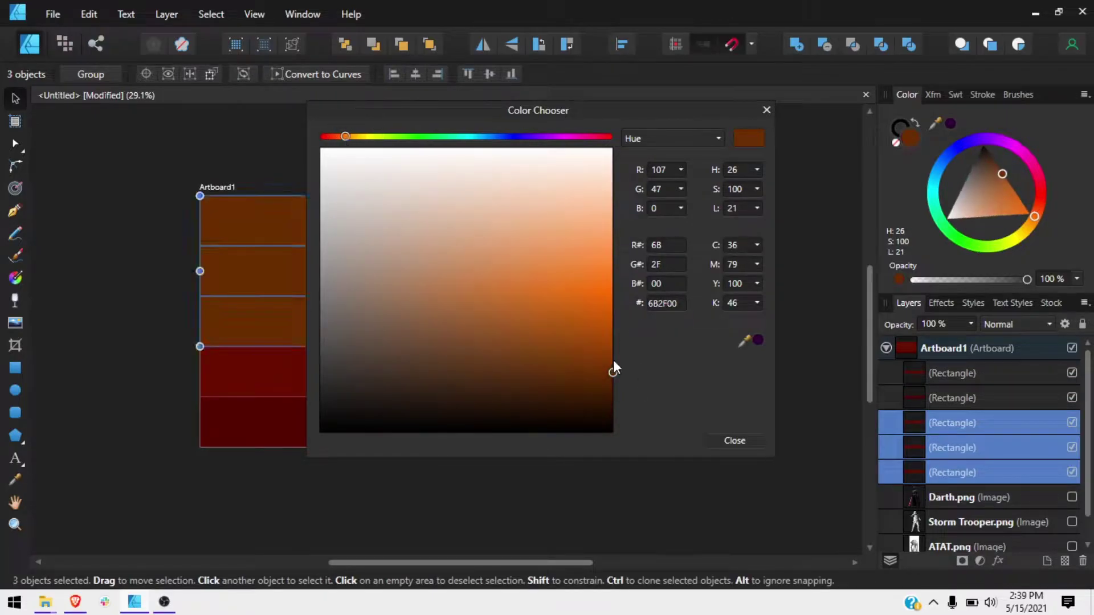
mouse_move(614, 364)
left_mouse_down()
mouse_move(631, 311)
mouse_move(613, 279)
left_mouse_up()
left_click_drag(345, 137, 374, 138)
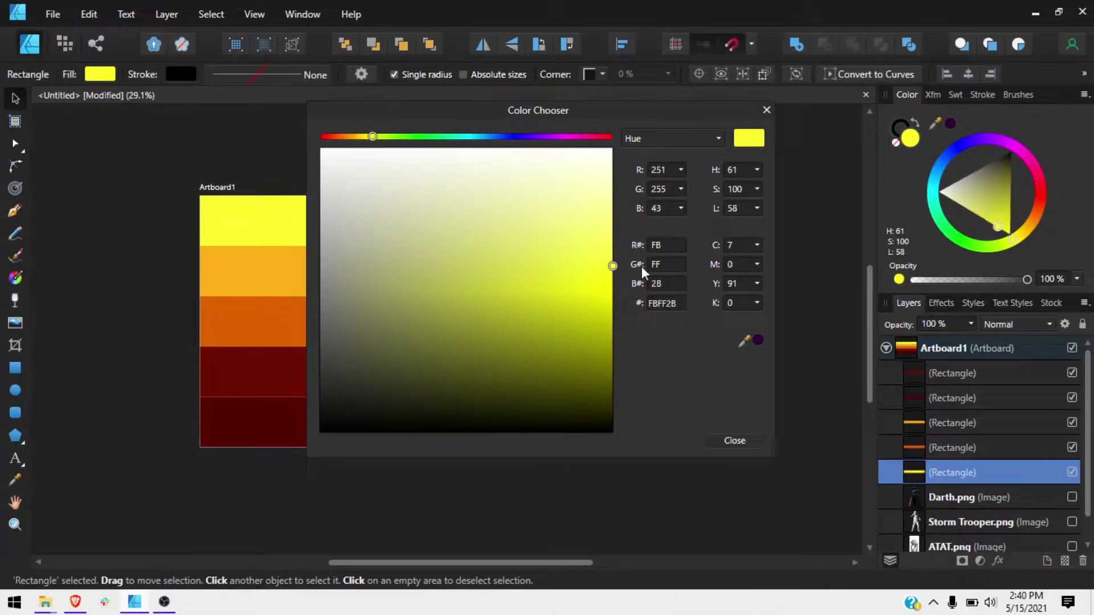
Brighten the second-from-bottom band to a stronger red, keeping the bottom band dark red
left_click(261, 418)
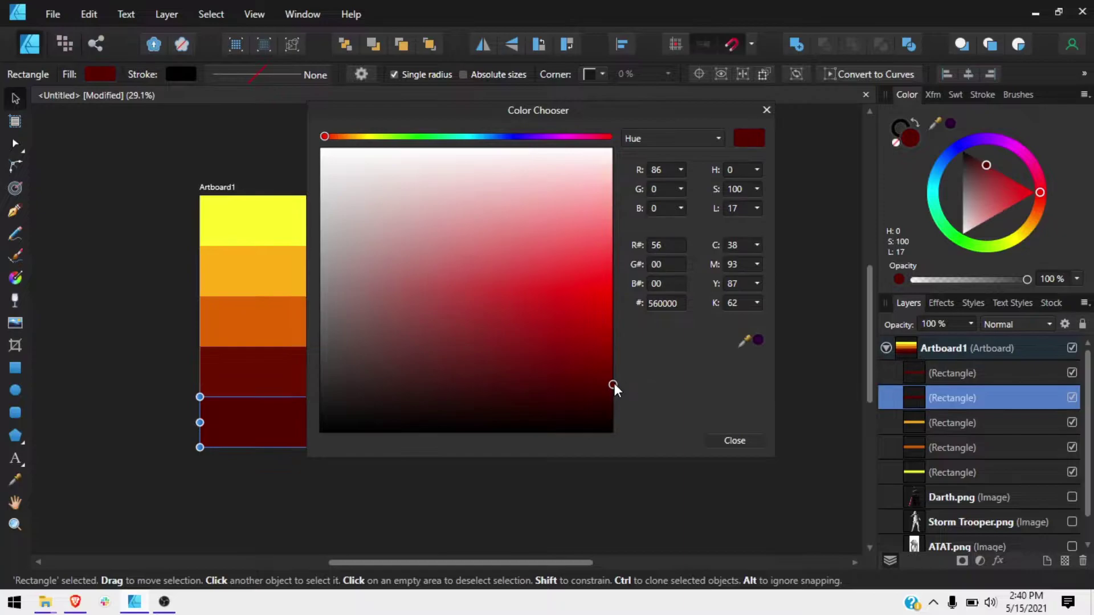
left_click(293, 387)
left_click_drag(613, 371, 613, 333)
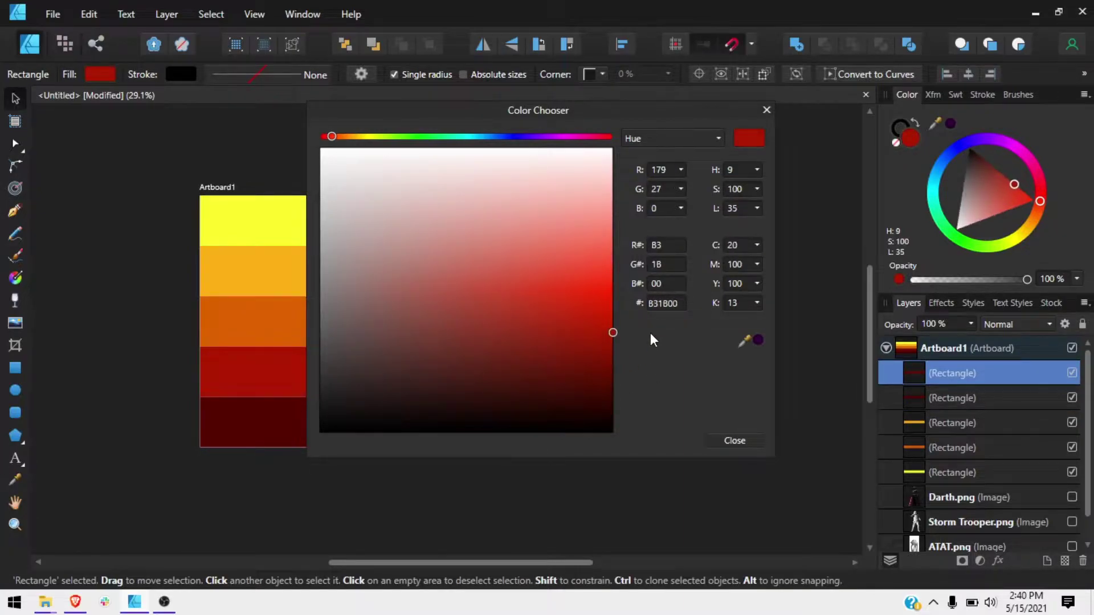
left_click(268, 325)
left_click(268, 222)
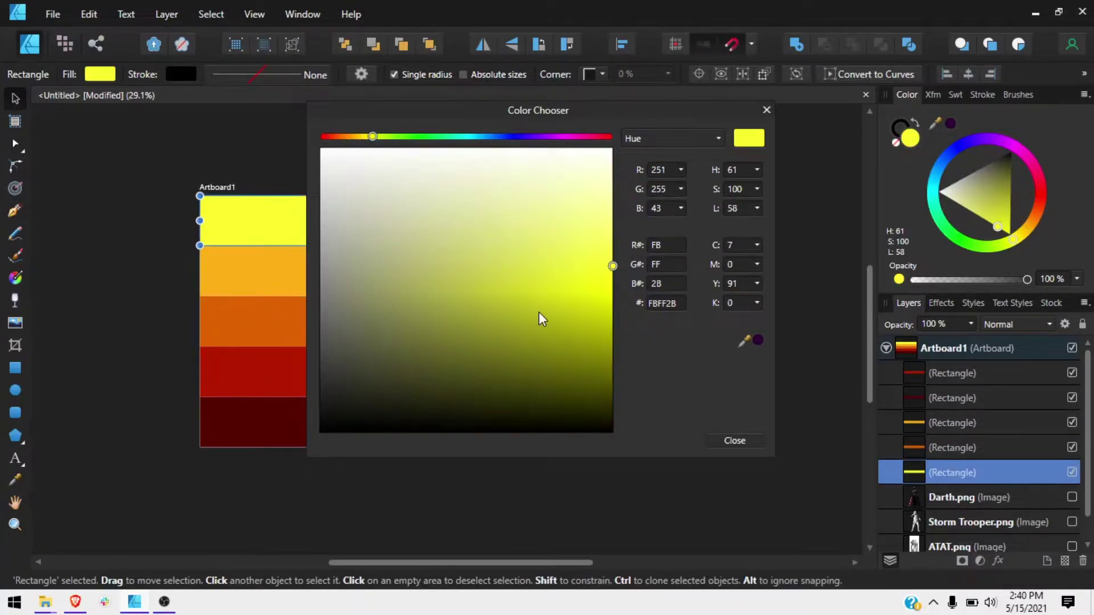
key("Escape")
Select all five band layers and send them beneath the image layers
left_click(689, 342)
left_click(951, 373)
left_click(986, 447, "shift")
left_click(989, 473, "shift")
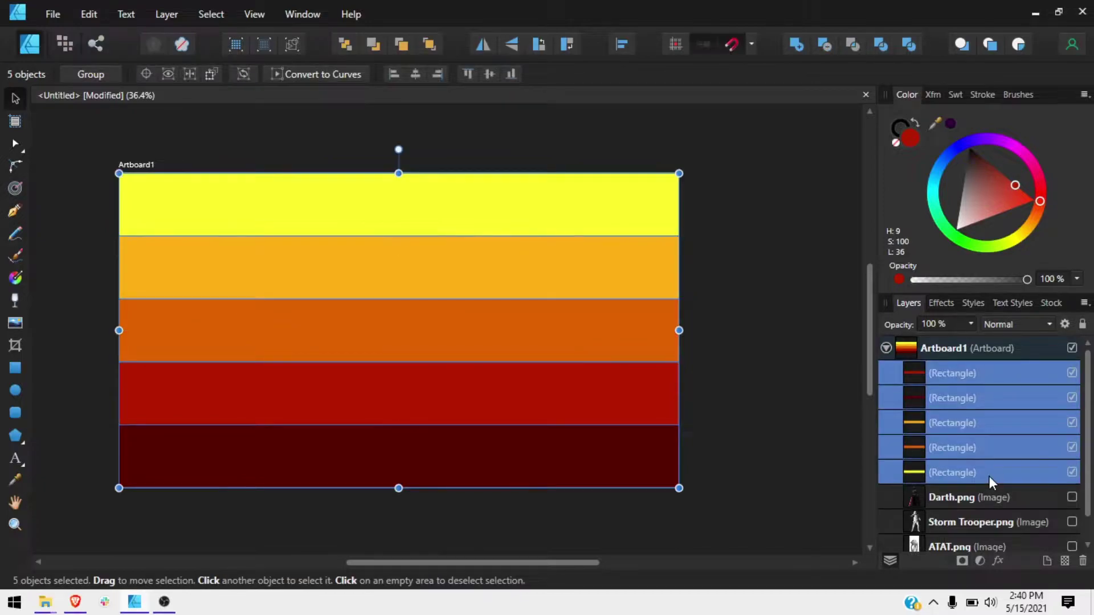
key("ctrl+shift+bracketleft")
key("ctrl+d")
Briefly show the ATAT.png layer, then hide it again
scroll(406, 425, "up", 1)
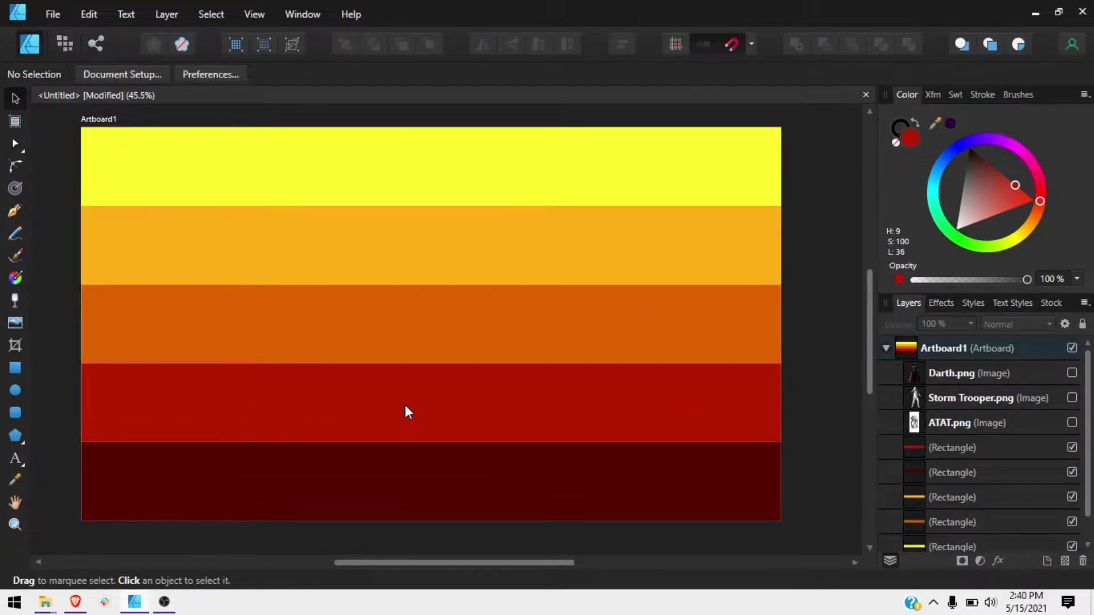
scroll(405, 406, "down", 1)
left_click(1072, 422)
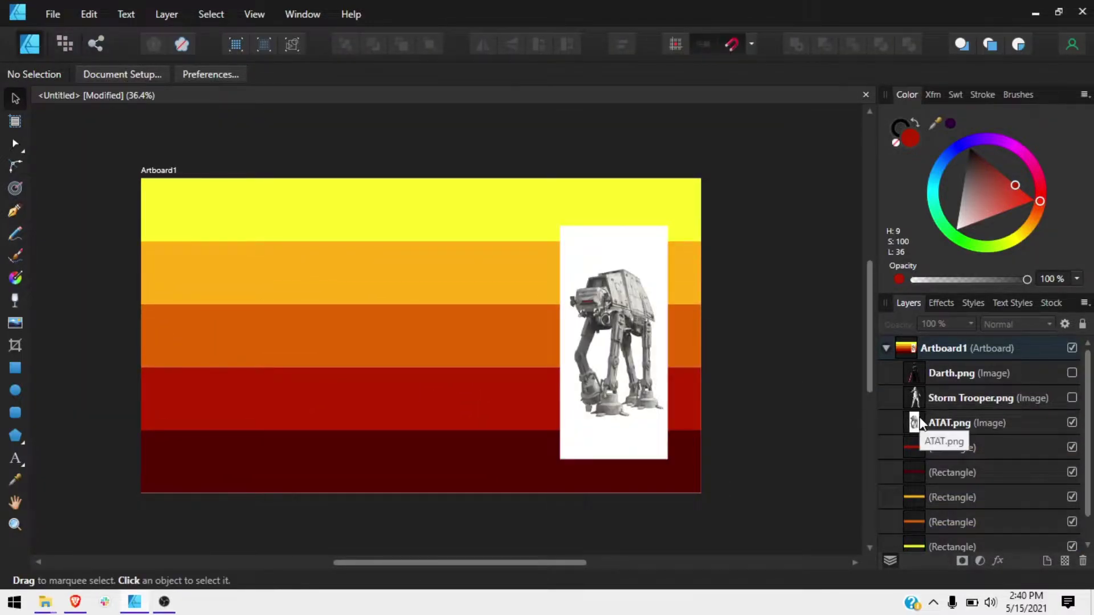
left_click_drag(920, 423, 897, 434)
scroll(763, 404, "down", 1)
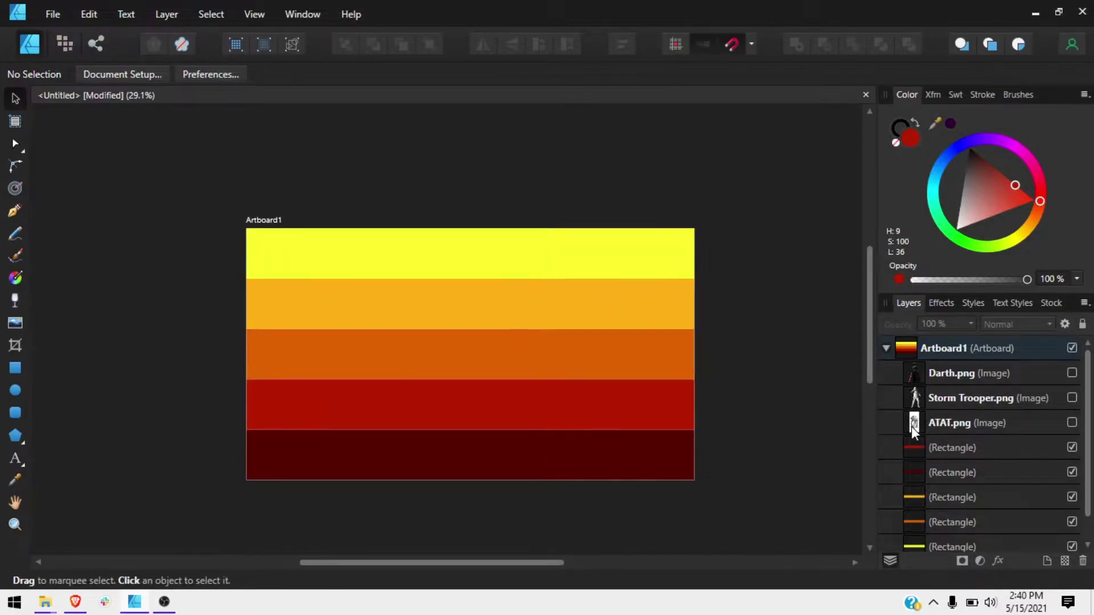
Deselect the sky stripes and switch to the Pixel persona
left_click_drag(769, 181, 239, 456)
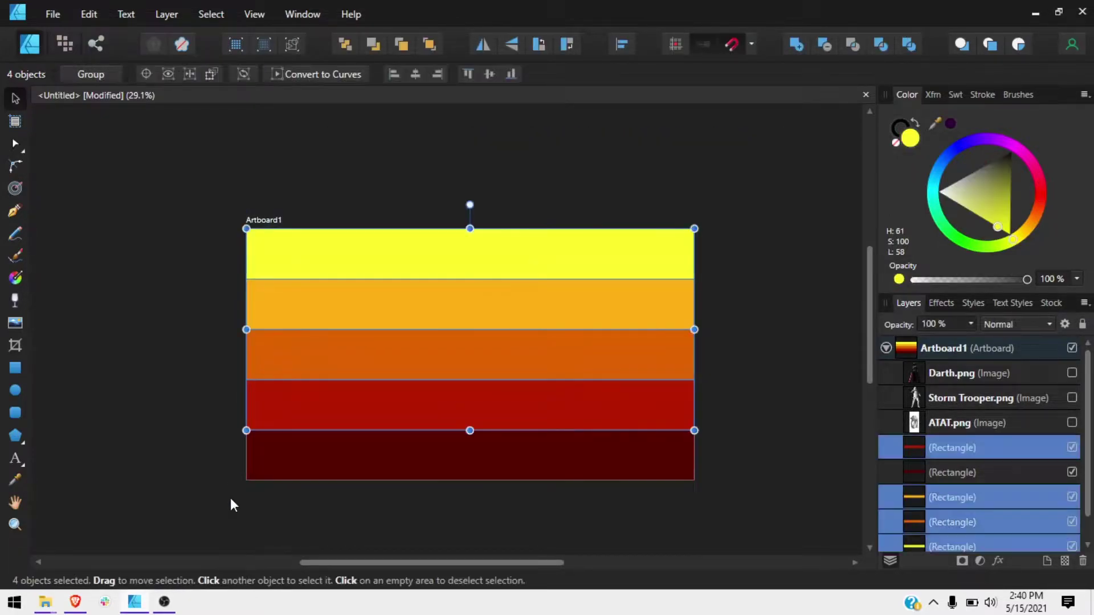
left_click(308, 494)
left_click(65, 43)
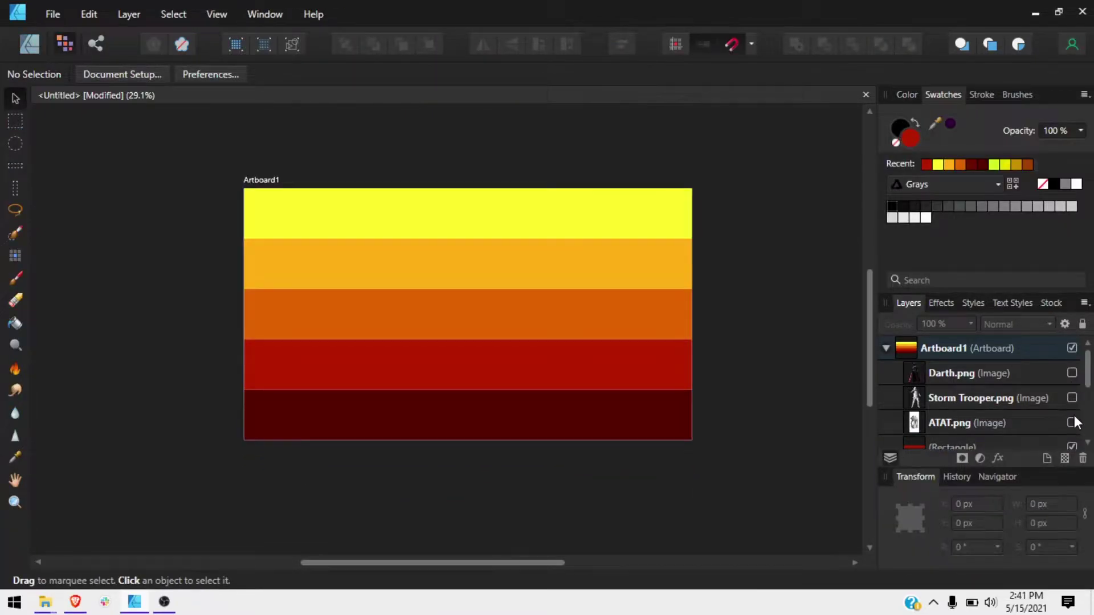
Show ATAT.png, paint a selection around the walker, and mask the layer to it
left_click(1072, 423)
left_click(968, 423)
left_click(15, 233)
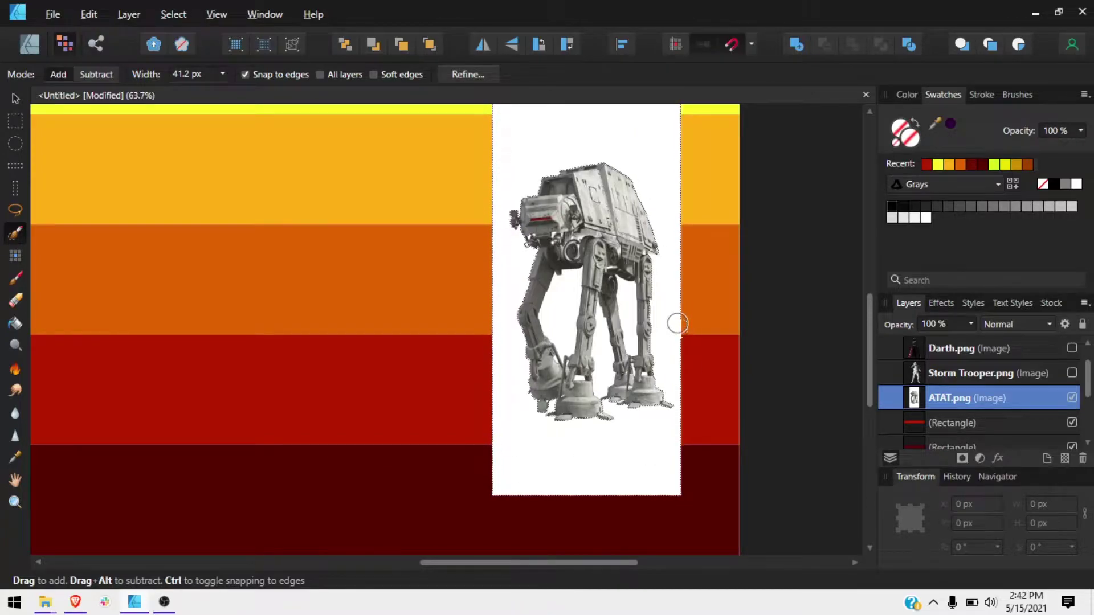
scroll(627, 314, "up", 4)
scroll(574, 399, "down", 4)
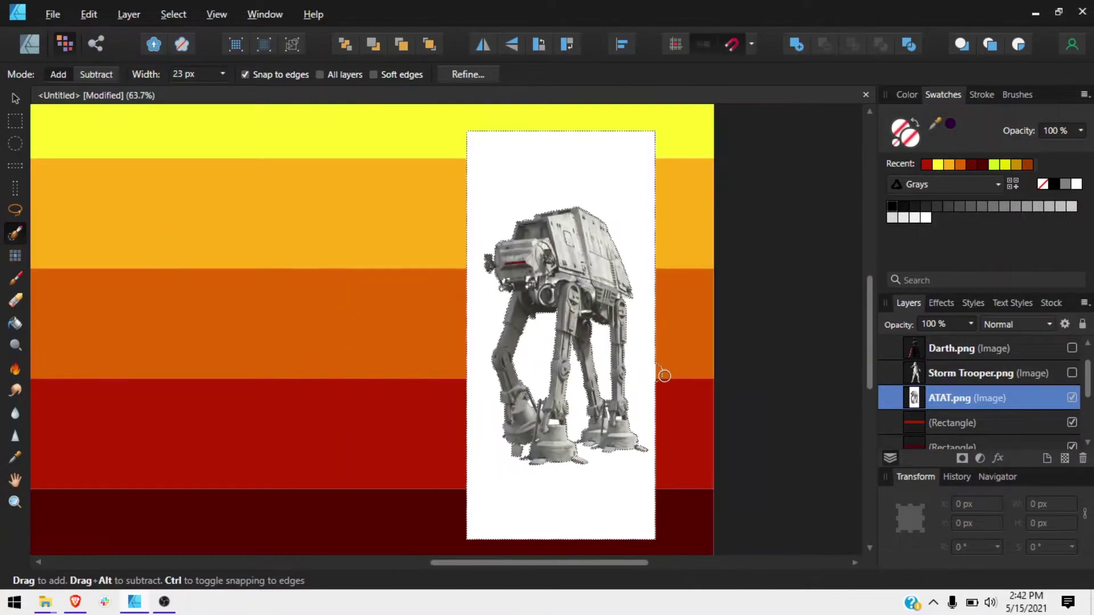
left_click(173, 14)
left_click(962, 459)
left_click(968, 459)
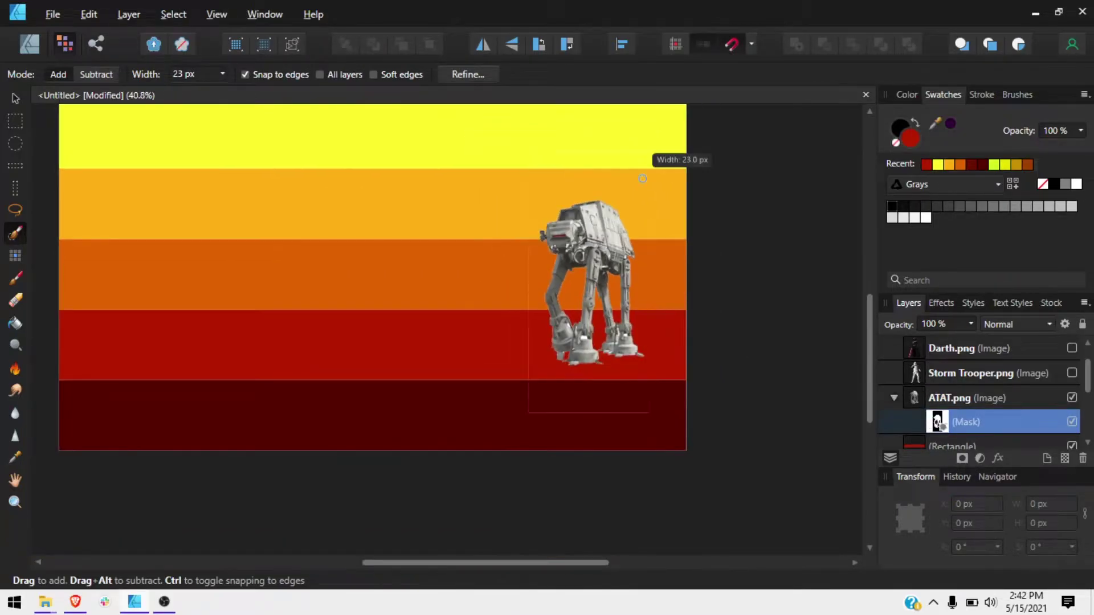
Touch up the AT-AT mask with the brush, then clear the selection and reselect the layer
key("b")
scroll(664, 145, "up", 1)
scroll(673, 484, "down", 2)
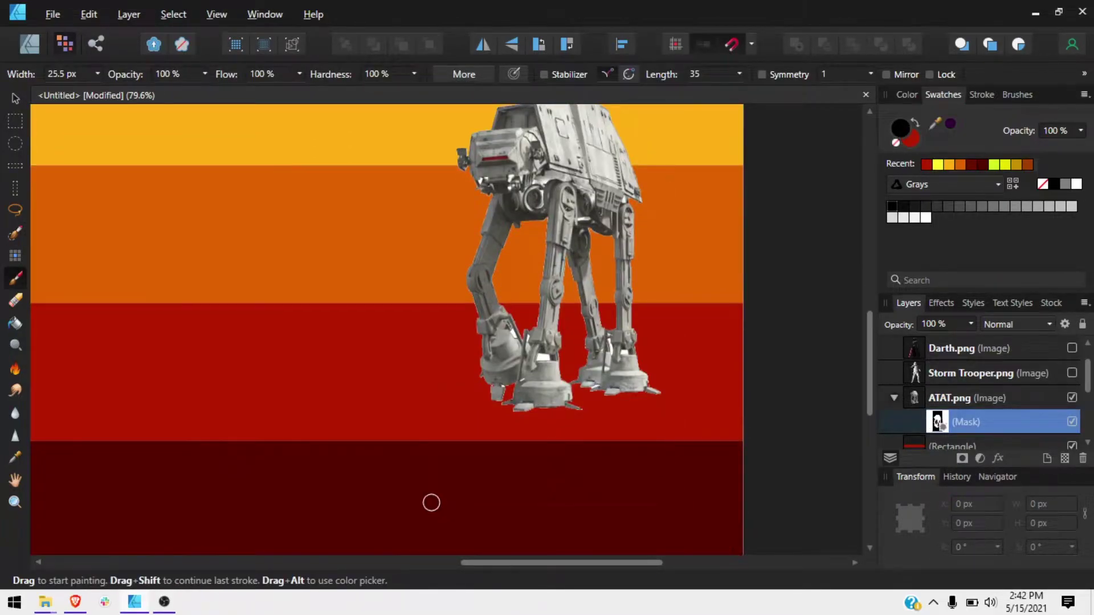
scroll(431, 502, "up", 3)
key("v")
scroll(674, 273, "down", 3)
key("ctrl+d")
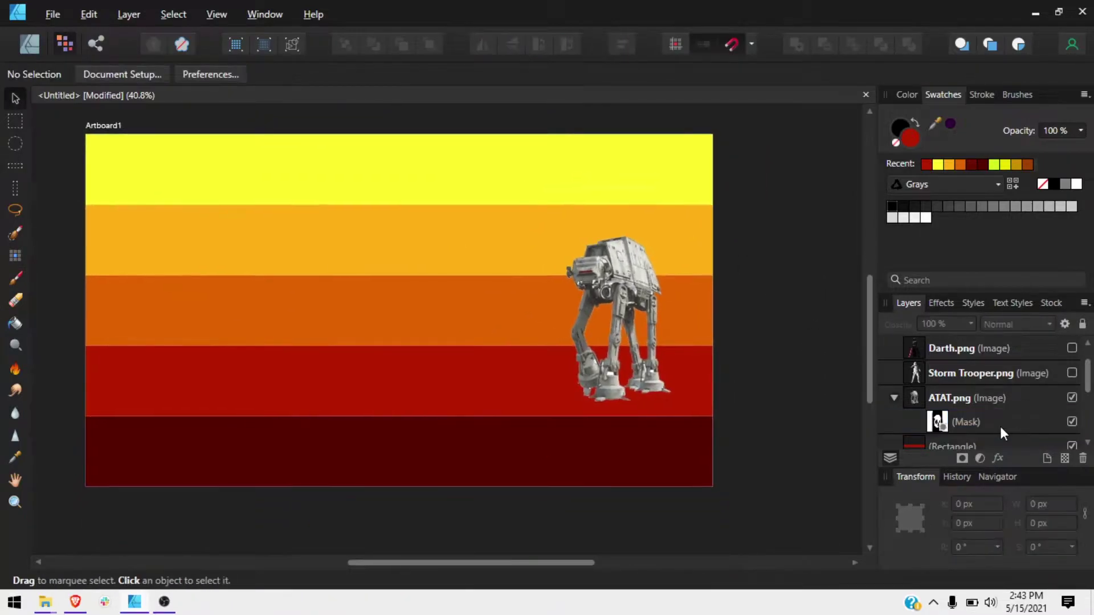
left_click(1001, 425)
Draw a dark red rectangle and clip it inside ATAT.png to make a silhouette
left_click(29, 44)
left_click(770, 258)
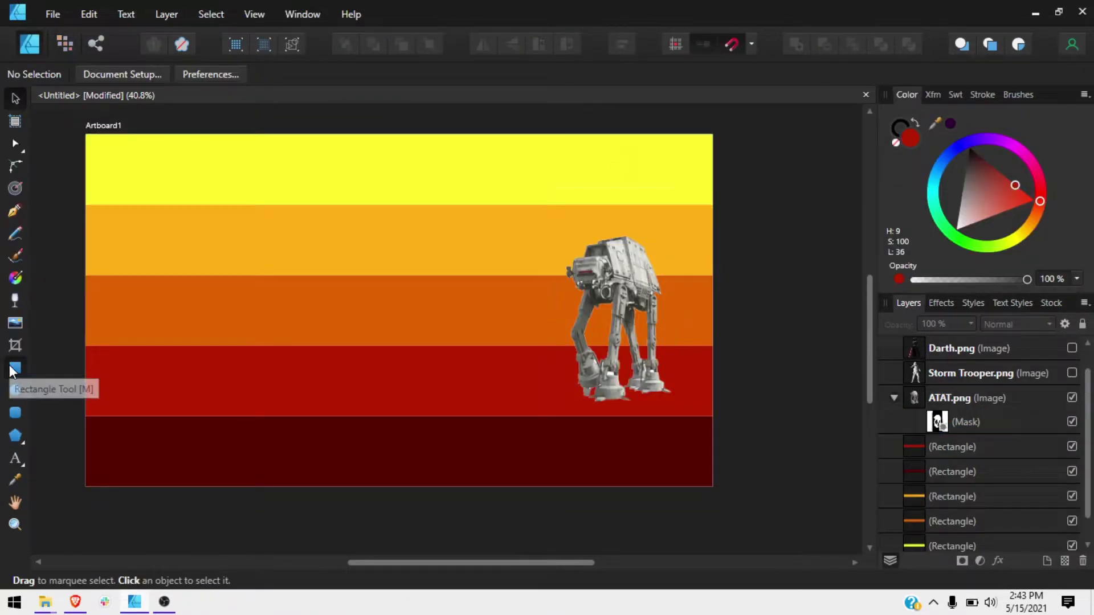
left_click(15, 367)
left_click_drag(549, 203, 695, 431)
left_click_drag(984, 391, 938, 456)
left_click(815, 408)
Select the AT-AT's mask and check it in the Pixel persona before returning to Designer
left_click(576, 254)
scroll(613, 306, "up", 1)
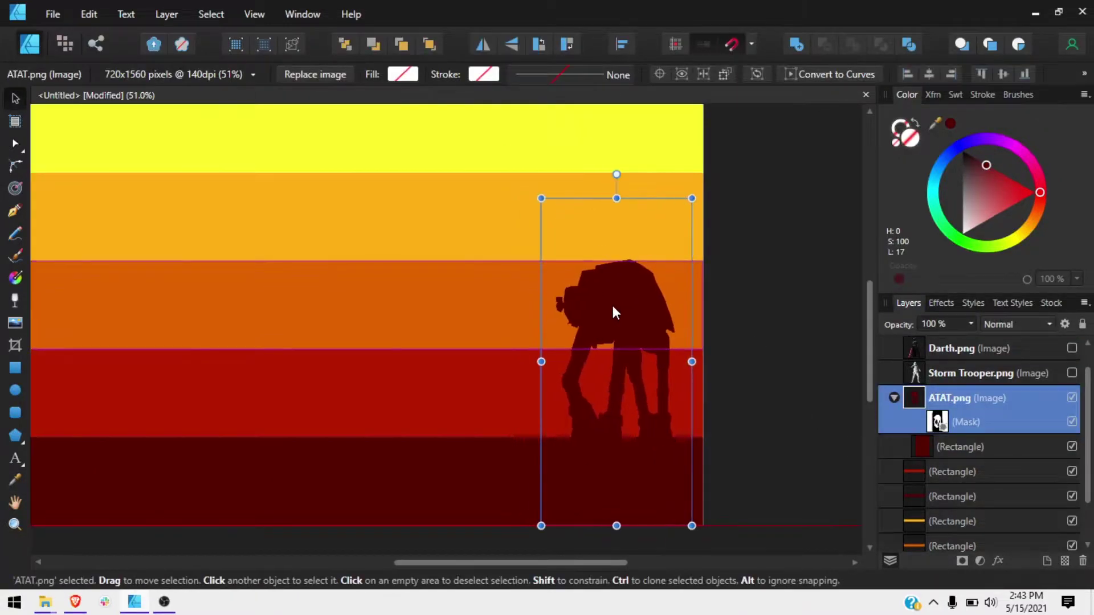
left_click(761, 251)
left_click(938, 422)
left_click(64, 44)
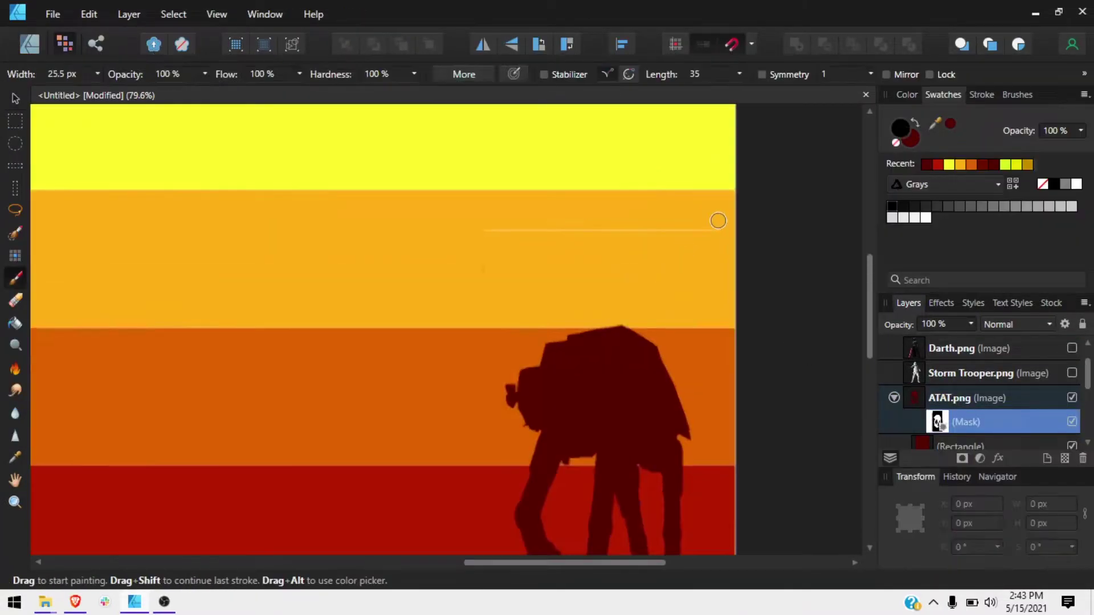
key("v")
left_click(29, 44)
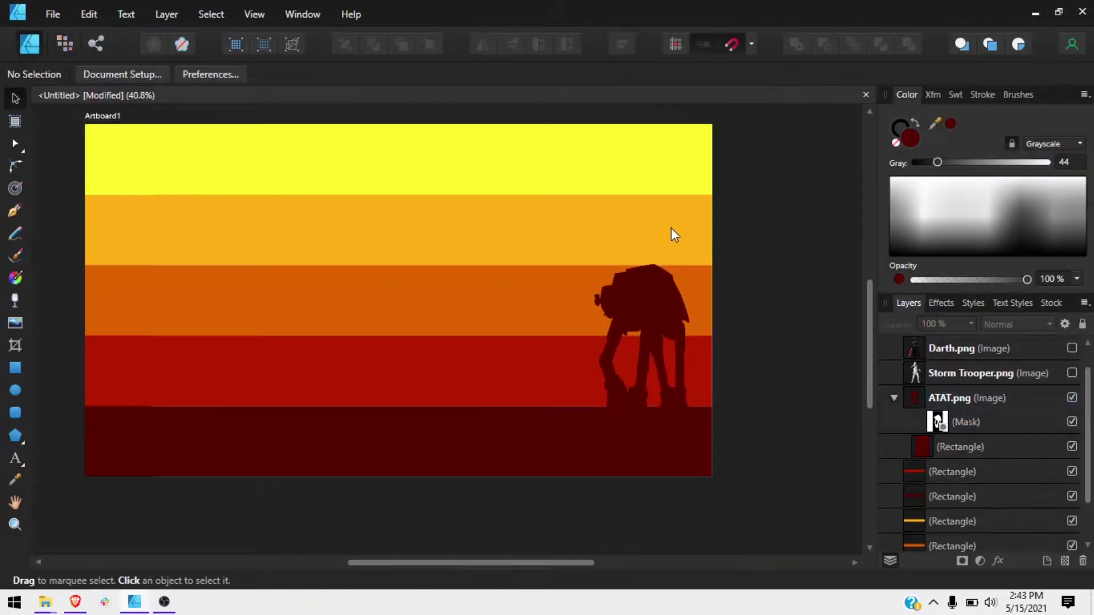
Move the AT-AT silhouette further right on the artboard
scroll(672, 227, "up", 2)
left_click(546, 293)
left_click_drag(560, 250, 580, 319)
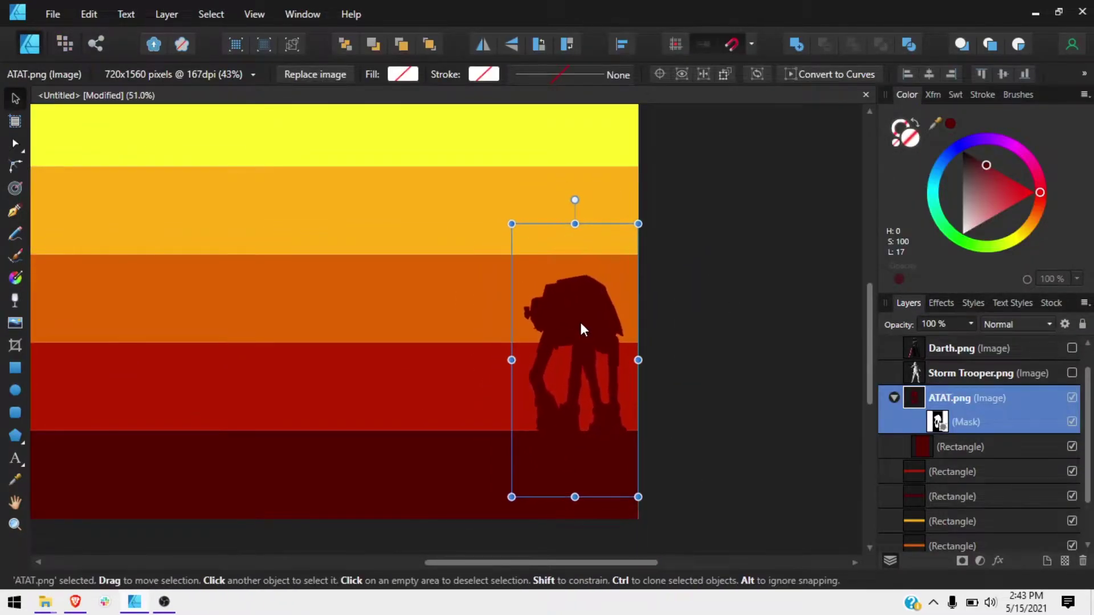
scroll(740, 353, "down", 1)
left_click(741, 354)
Make Storm Trooper.png visible and select the trooper
left_click(1072, 373)
scroll(454, 365, "up", 2)
left_click(454, 364)
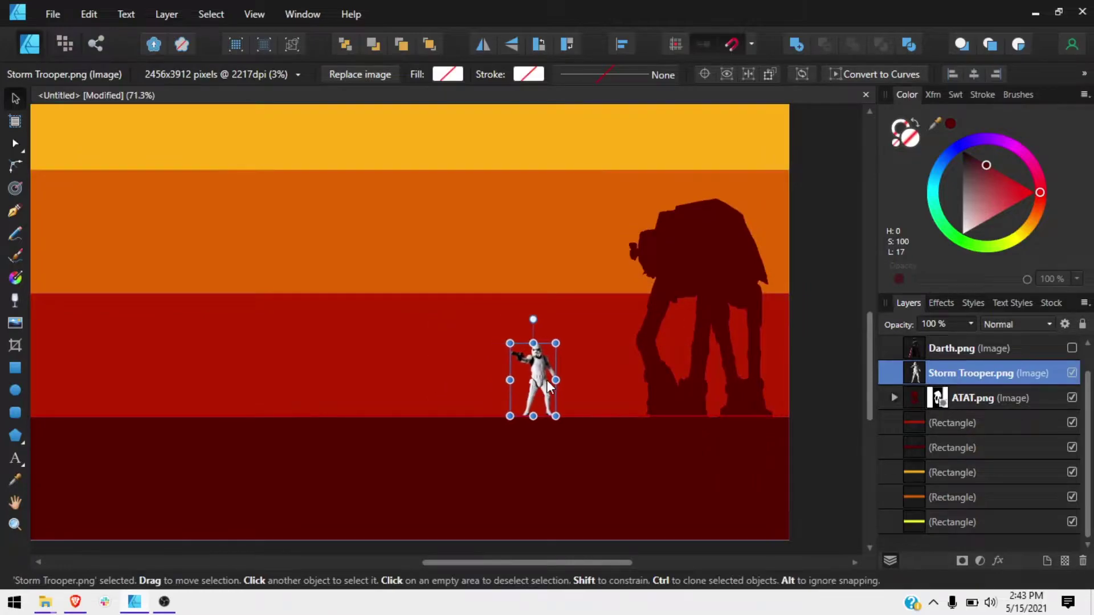
Try nesting a rectangle in the trooper layer, then pull it back out and delete it
scroll(549, 387, "up", 3)
scroll(541, 391, "down", 3)
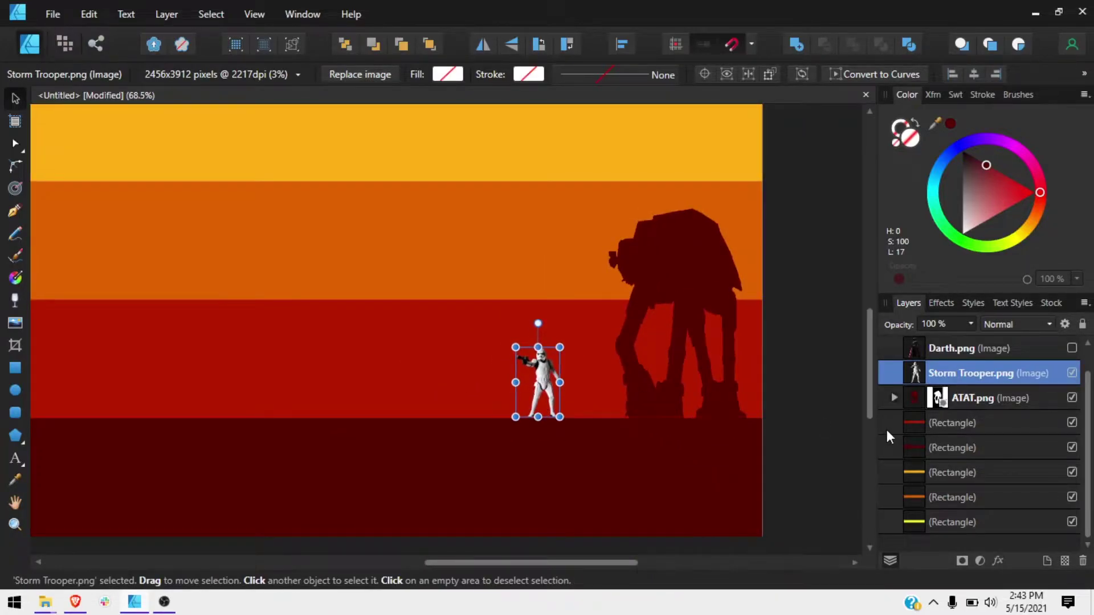
key("ctrl+d")
key("m")
left_click_drag(496, 323, 592, 453)
left_click_drag(957, 348, 872, 377)
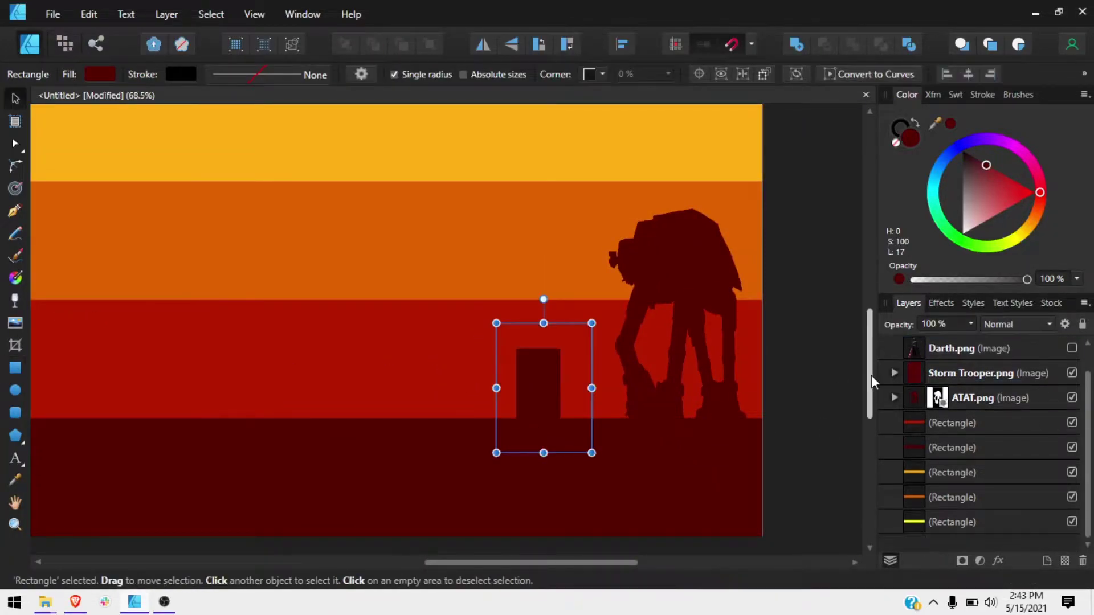
left_click_drag(963, 398, 922, 365)
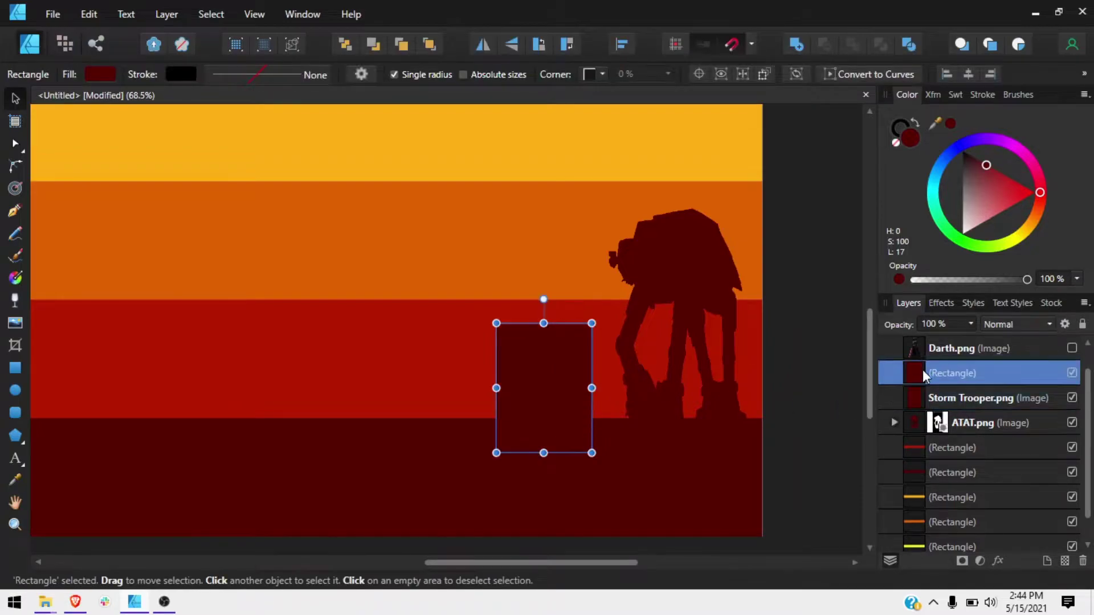
key("Delete")
In the Pixel persona, add a new pixel layer below Storm Trooper.png
scroll(477, 374, "up", 5)
left_click(64, 44)
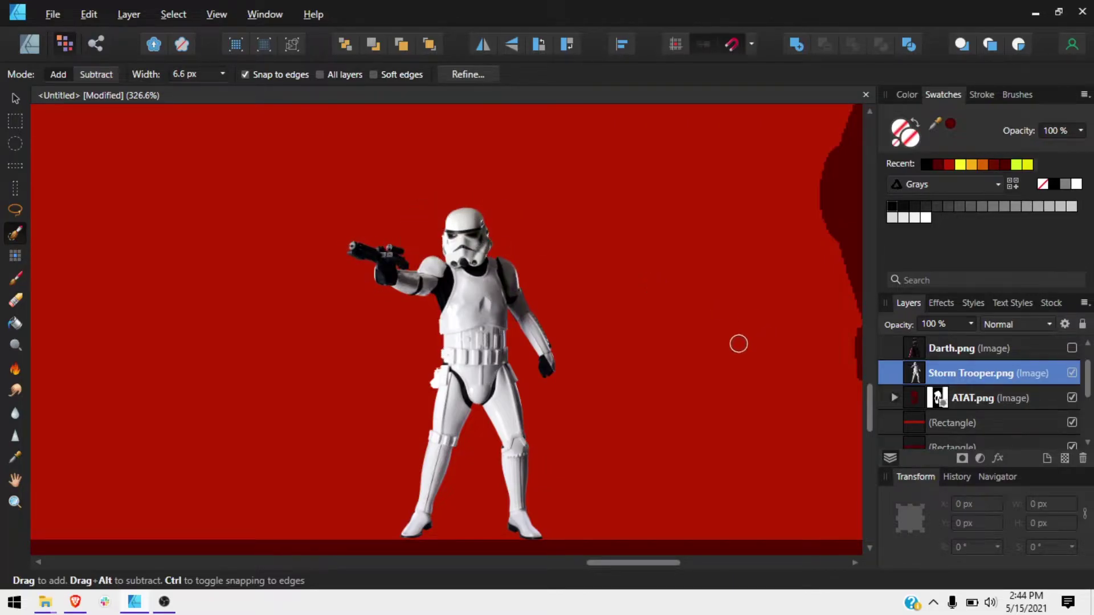
key("v")
scroll(712, 376, "down", 3)
key("ctrl+shift+n")
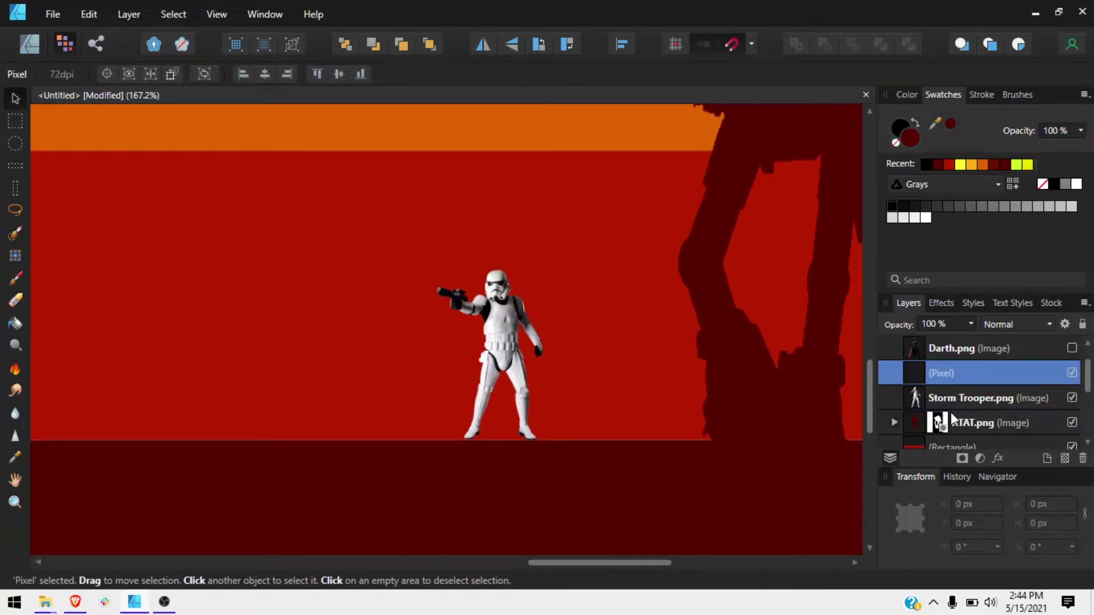
left_click_drag(952, 419, 961, 419)
left_click(22, 278)
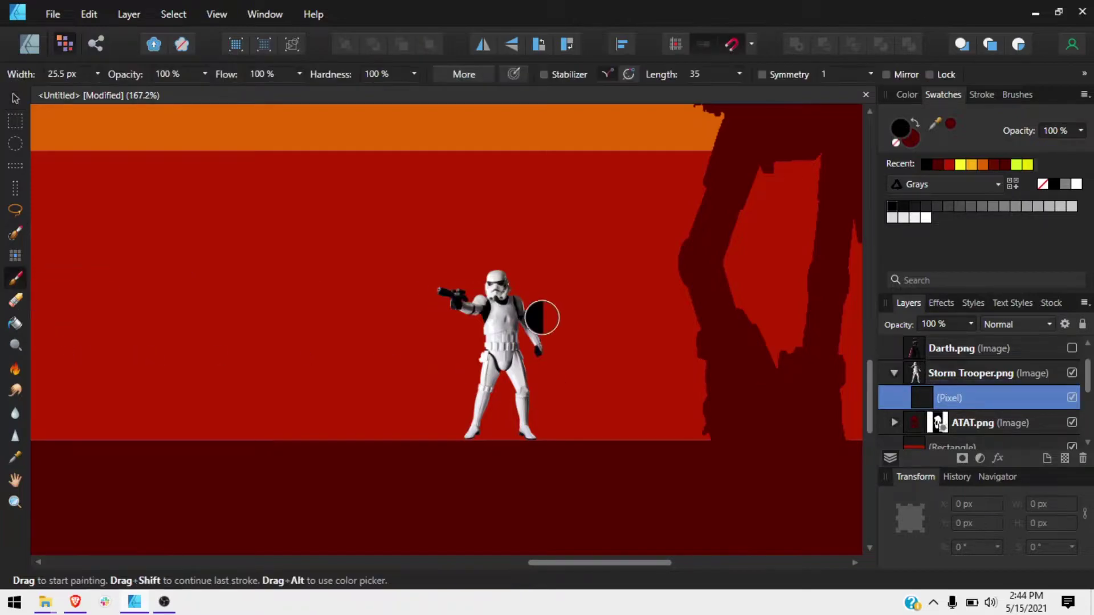
key("v")
Rasterise Storm Trooper.png and nest the pixel layer inside it
right_click(923, 374)
left_click(925, 294)
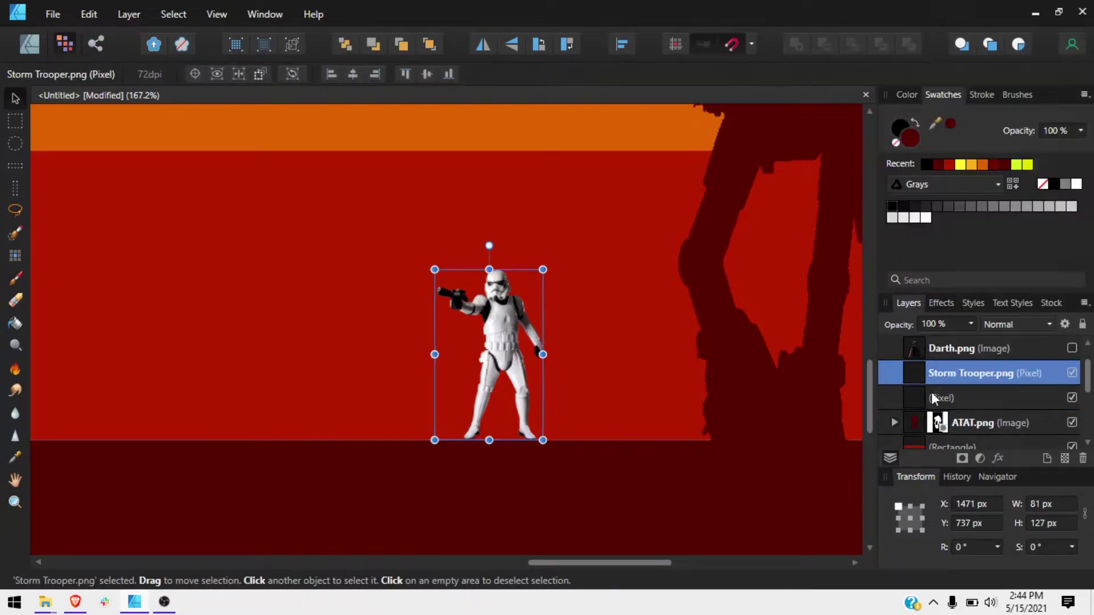
left_click_drag(940, 399, 935, 377)
key("b")
Back in Designer, draw a dark red rectangle clipped inside the trooper, covering the whole figure
key("ctrl+1")
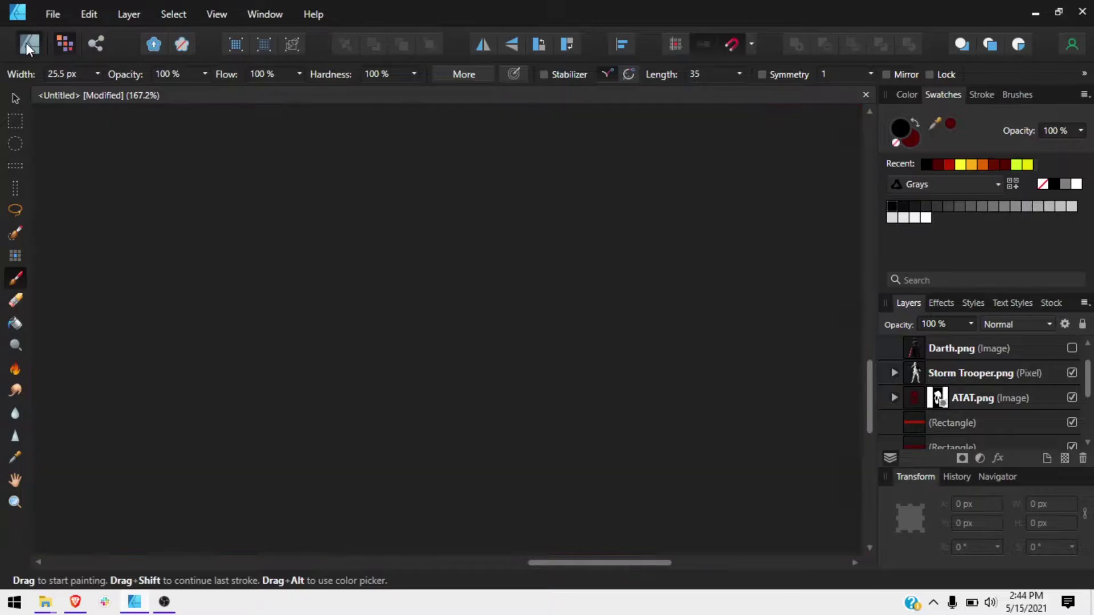
key("m")
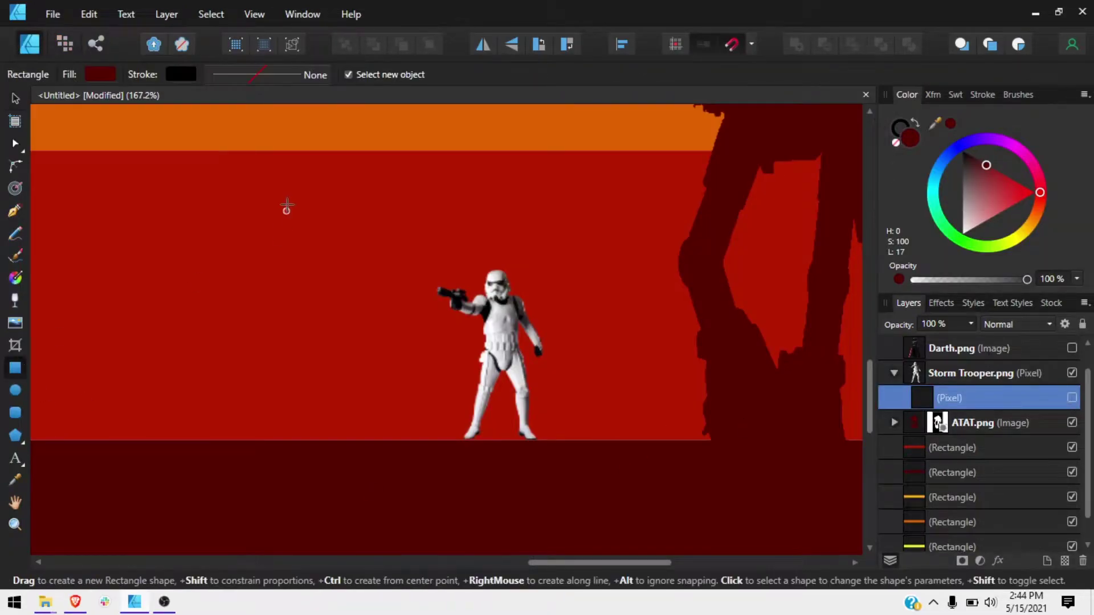
left_click_drag(367, 220, 581, 491)
left_click_drag(366, 354, 405, 356)
key("ctrl+0")
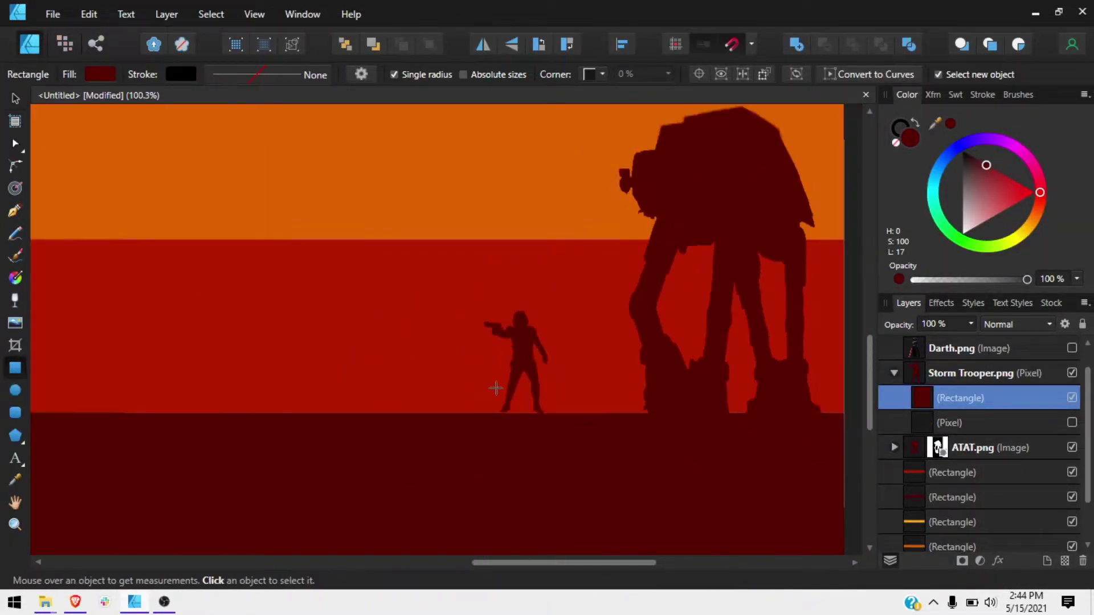
left_click(894, 372)
left_click(969, 373)
scroll(683, 382, "up", 5)
Show Darth.png and enlarge Darth Vader on the left of the poster
key("ctrl+0")
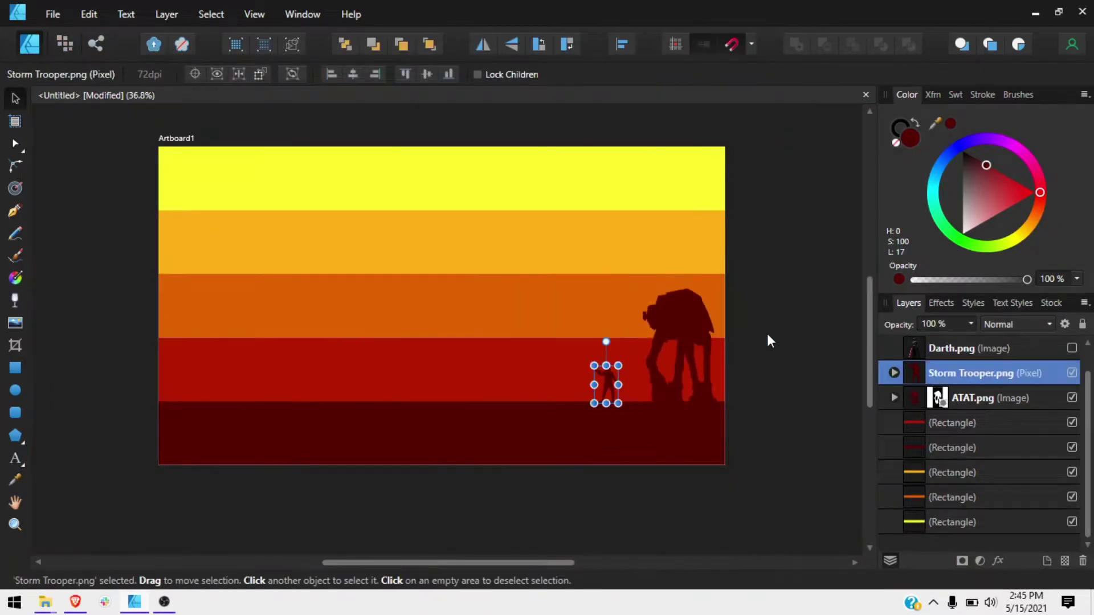
left_click(767, 337)
left_click(1072, 348)
left_click(289, 371)
left_click_drag(321, 247, 335, 211)
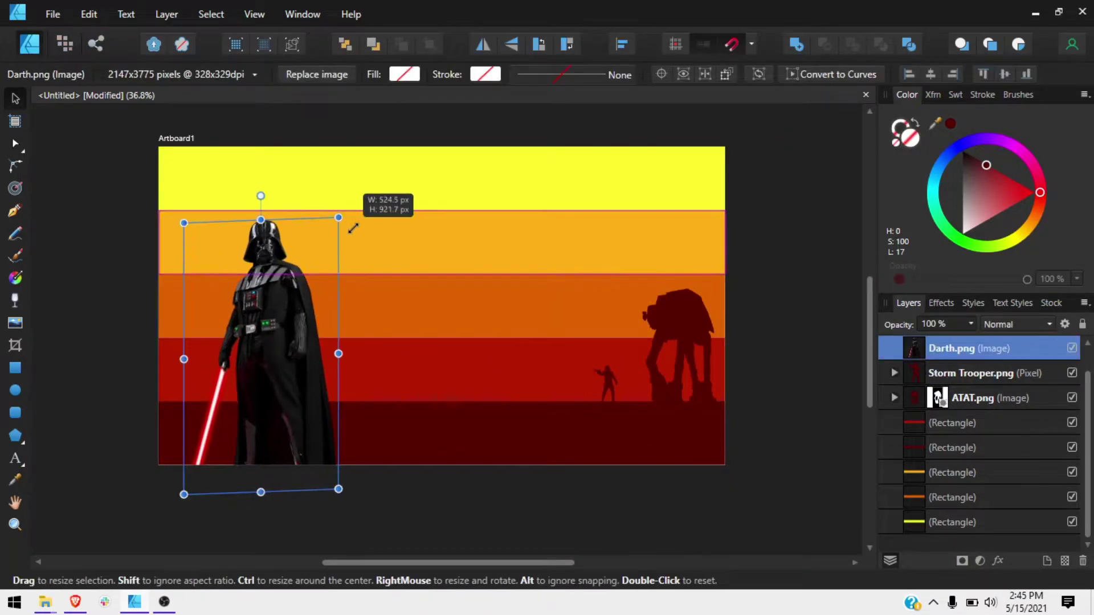
left_click(797, 368)
left_click(934, 350)
Rasterise the Darth layer and set new shapes to insert inside it
right_click(934, 350)
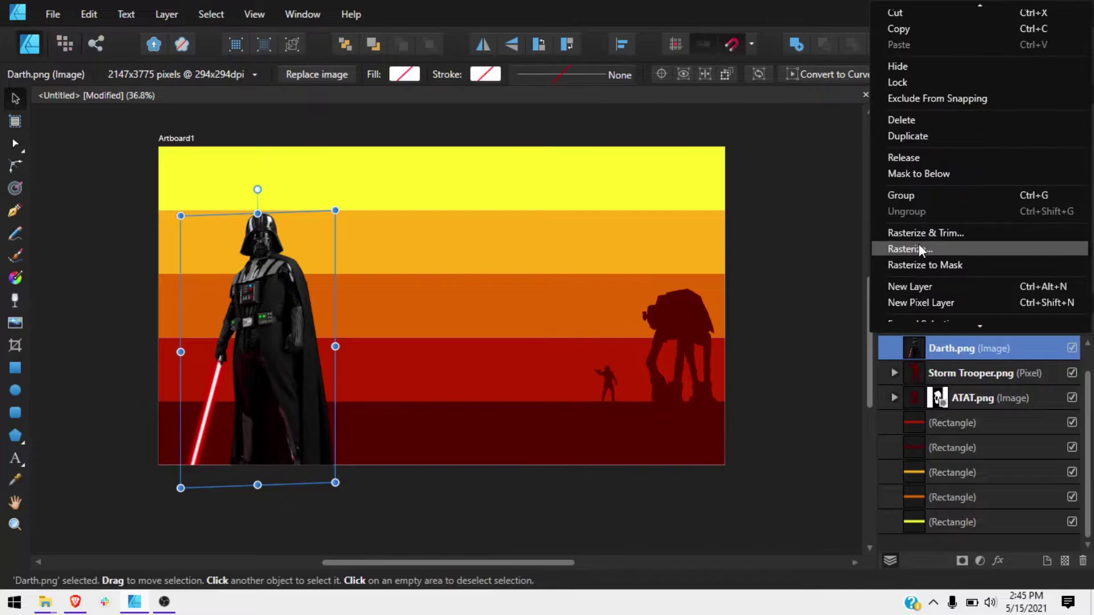
left_click(919, 245)
left_click(932, 349)
left_click(1018, 44)
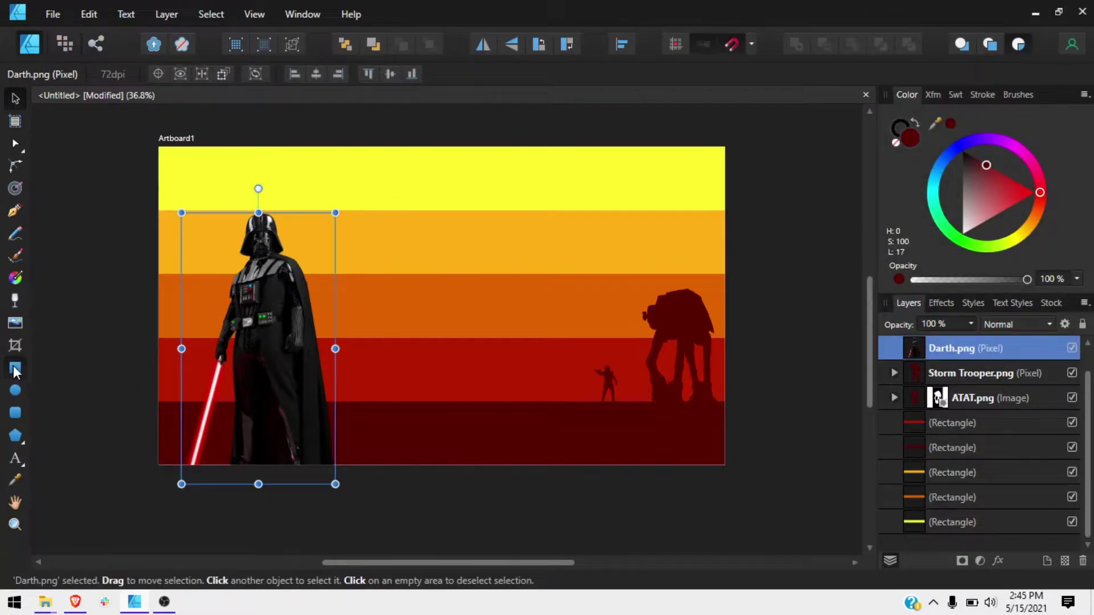
Draw clipped rectangles over Darth and fill one with the sampled red band colour
left_click(16, 368)
scroll(578, 353, "up", 3)
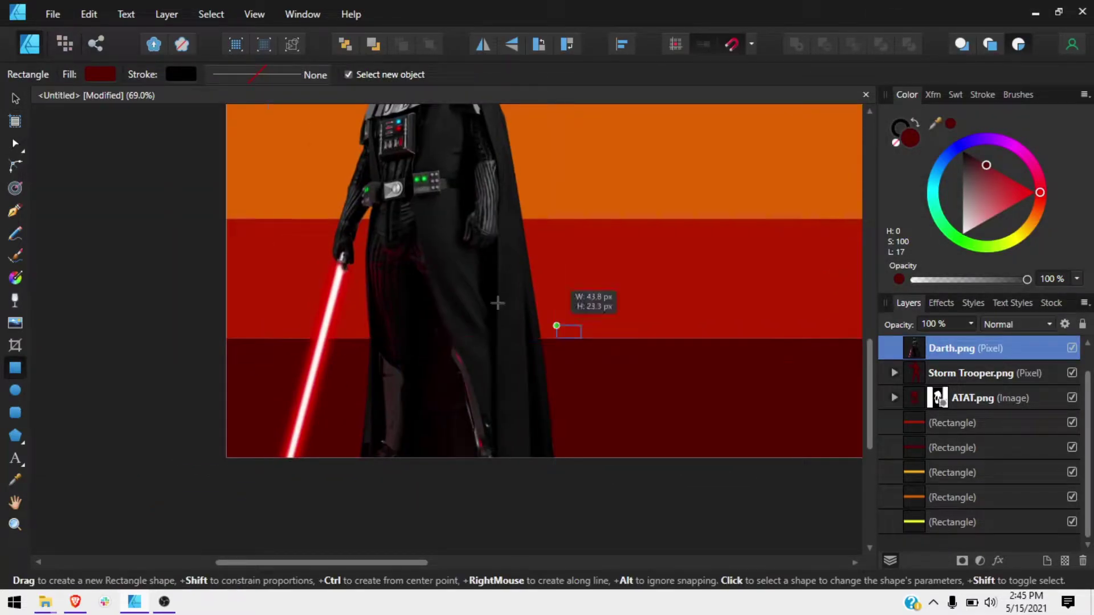
left_click_drag(497, 303, 282, 221)
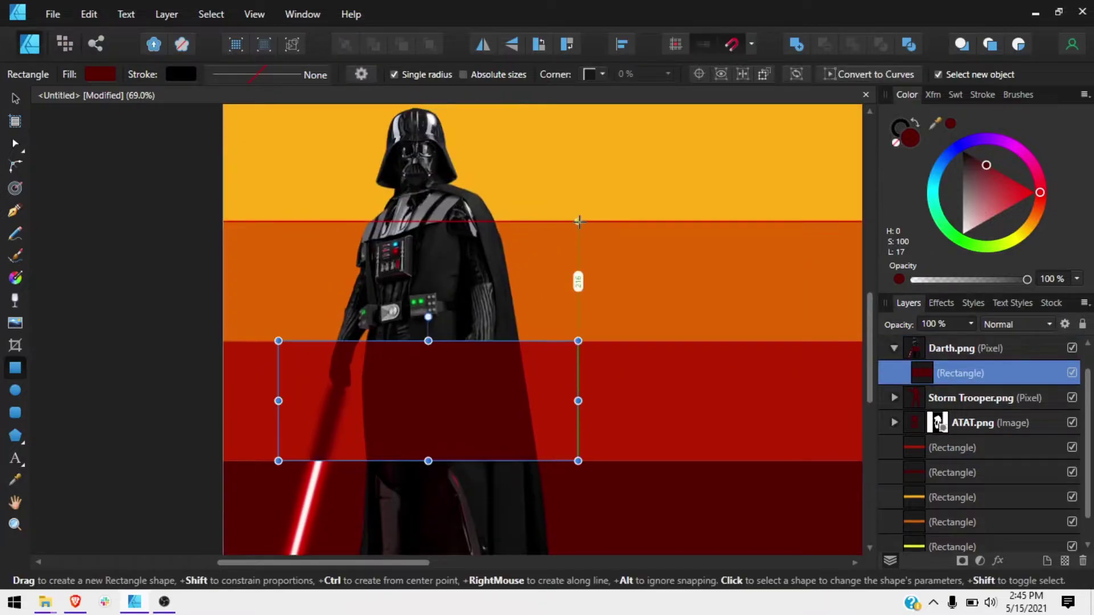
left_click_drag(578, 222, 267, 345)
key("i")
left_click(691, 359)
Add another rectangle inside Darth filled with the sampled orange band colour
key("m")
scroll(97, 332, "up", 3)
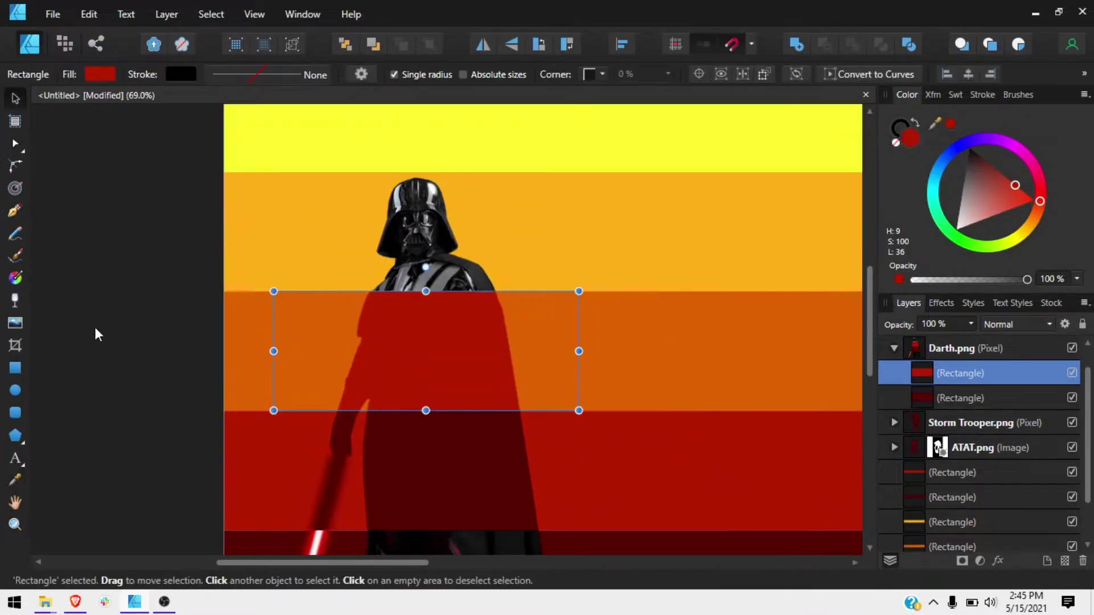
mouse_move(265, 176)
left_mouse_down()
mouse_move(544, 176)
mouse_move(278, 289)
left_mouse_up()
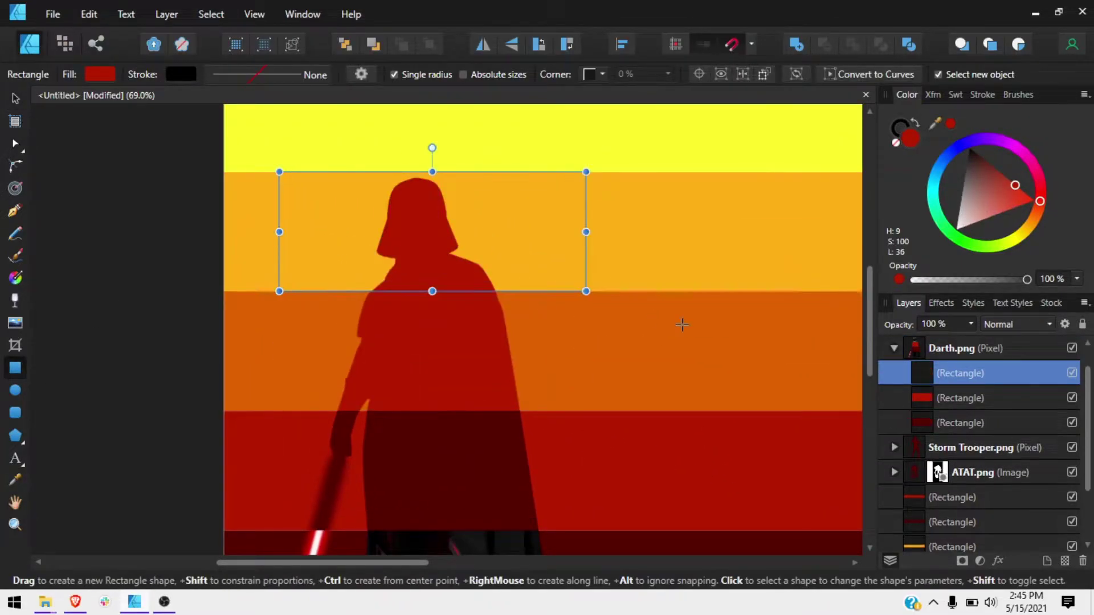
key("i")
left_click(750, 332)
key("v")
key("ctrl+0")
Stretch the third clipped rectangle down over Darth's lower body for the maroon band
left_click(707, 351)
scroll(372, 395, "up", 3)
scroll(874, 440, "down", 2)
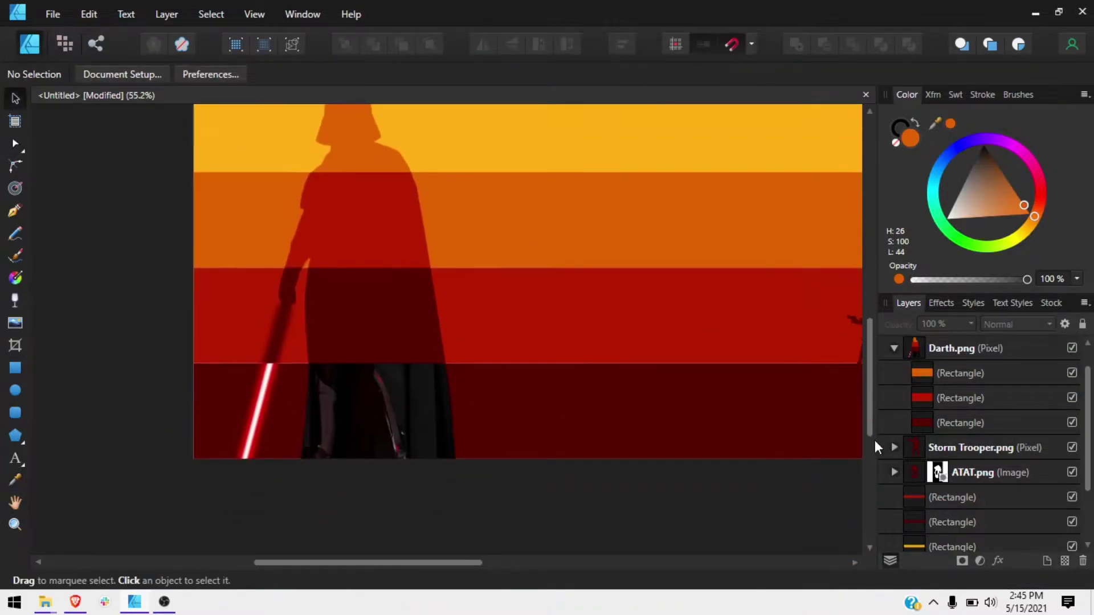
left_click(960, 422)
left_click_drag(358, 366, 352, 482)
left_click(275, 535)
Widen Darth's dark bottom rectangle leftward to cover the old red lightsaber
scroll(281, 472, "down", 3)
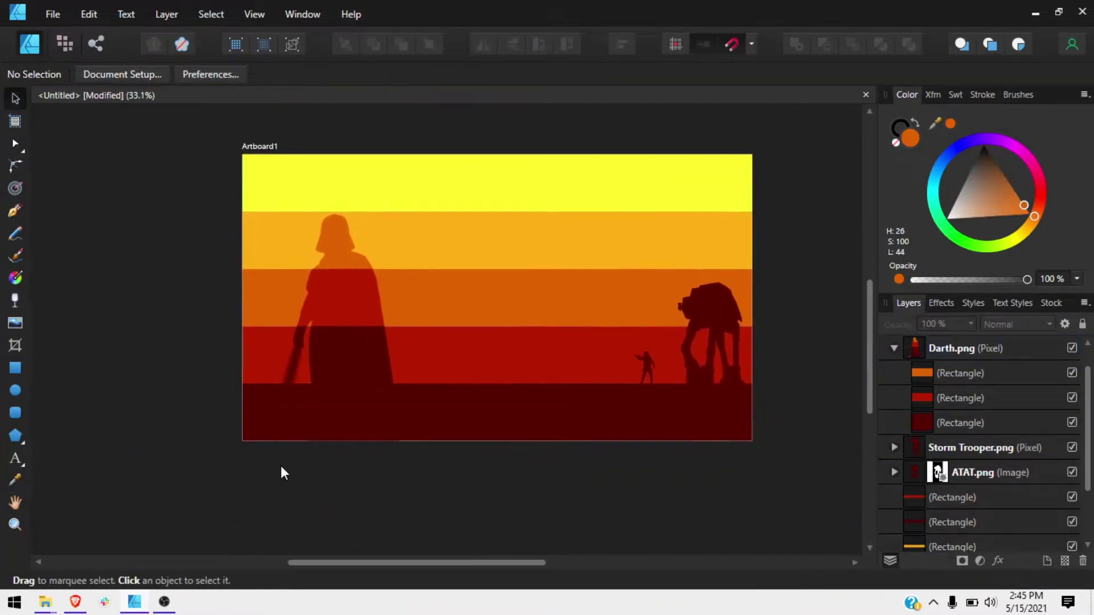
scroll(344, 371, "up", 3)
scroll(344, 371, "up", 2)
left_click(969, 348)
left_click(979, 419)
left_click_drag(262, 301, 247, 301)
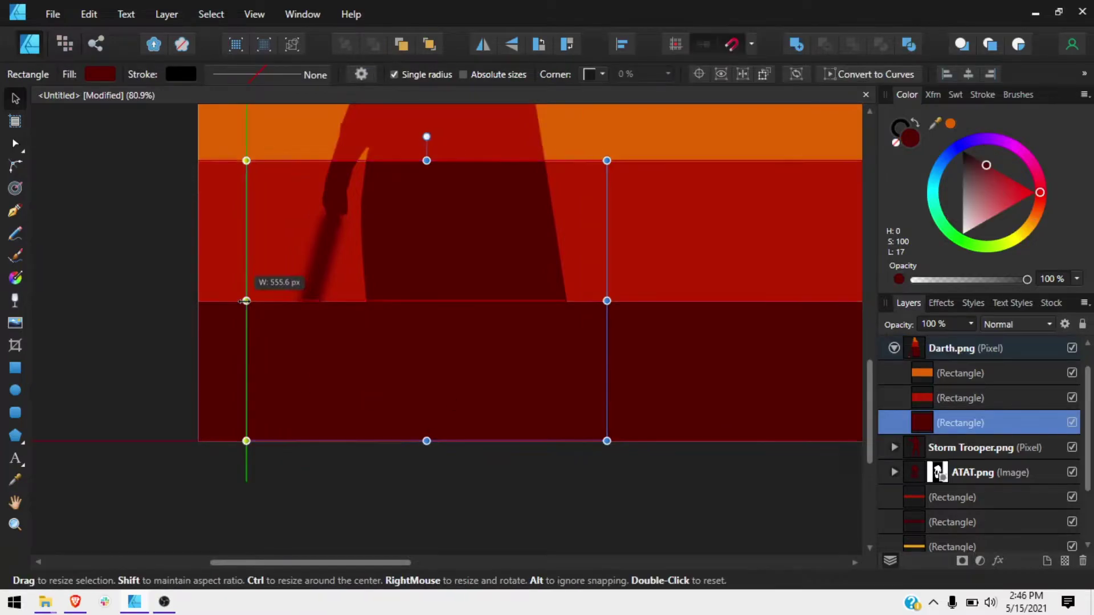
Draw a thin rectangle and rotate it along the lightsaber's angle from Darth's hand
left_click(15, 371)
mouse_move(515, 231)
left_mouse_down()
mouse_move(744, 240)
mouse_move(459, 257)
left_mouse_up()
scroll(388, 256, "up", 3)
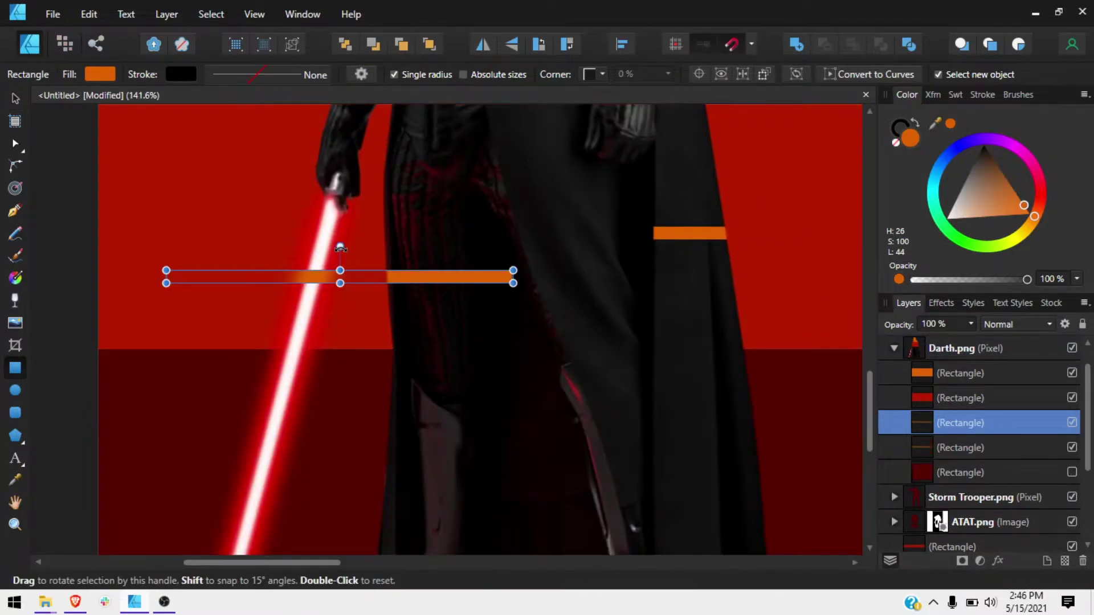
left_click_drag(340, 248, 314, 270)
left_click_drag(353, 239, 305, 307)
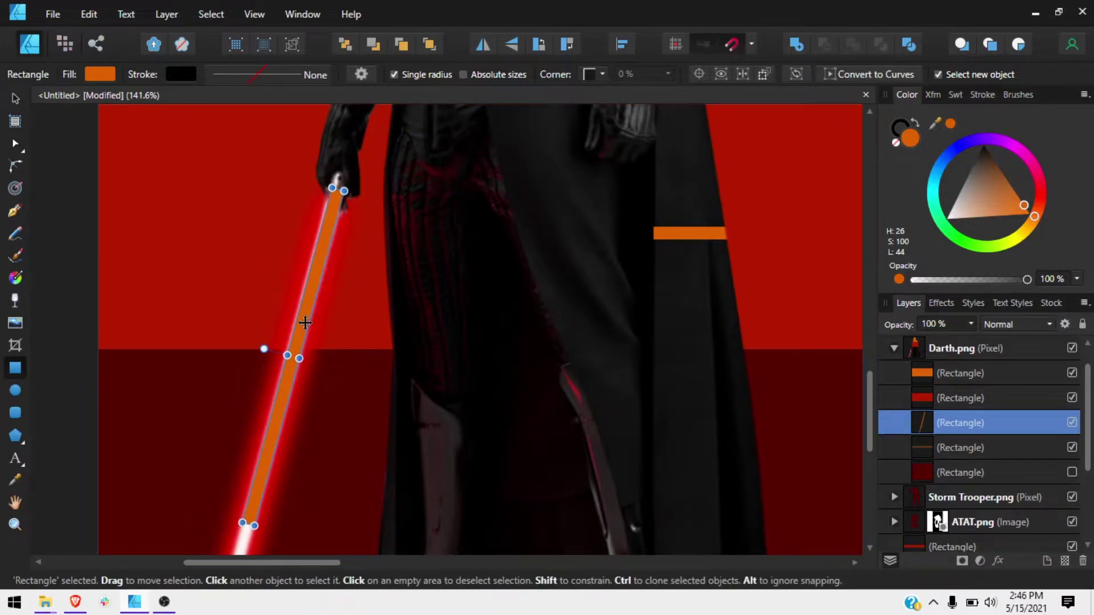
left_click_drag(244, 538, 279, 448)
scroll(256, 494, "down", 3)
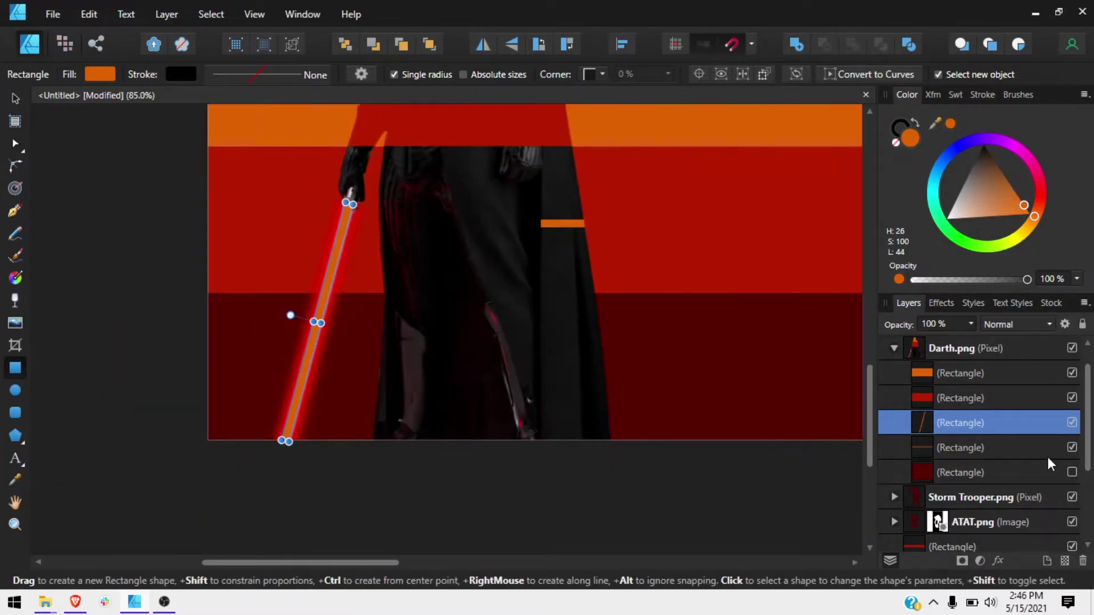
Round the blade's top two corners with the Corner tool
left_click(998, 446)
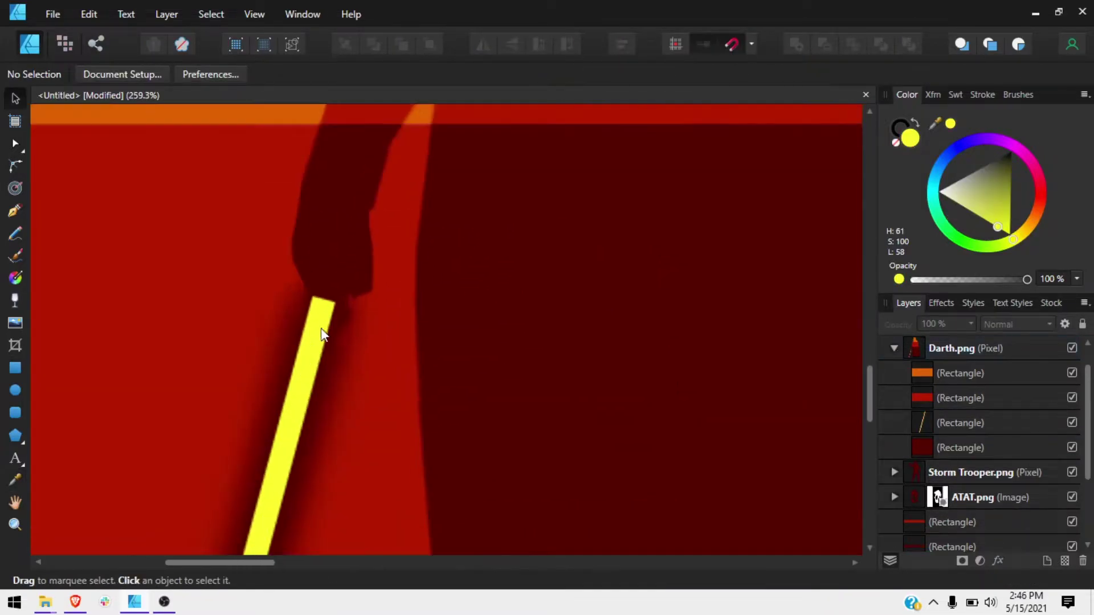
left_click(319, 303)
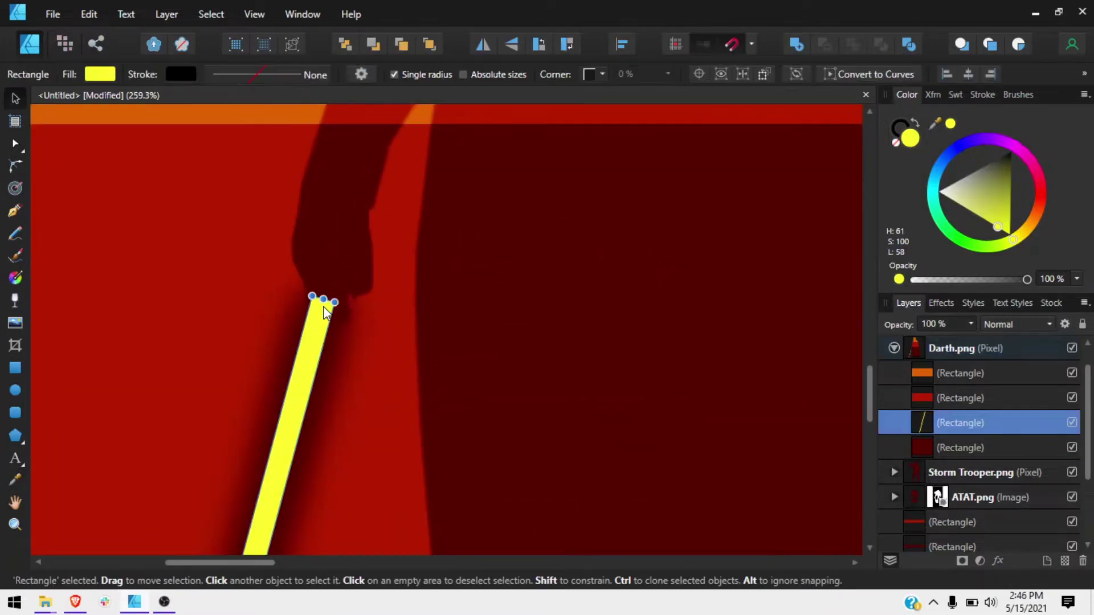
scroll(320, 302, "up", 5)
left_click_drag(271, 267, 389, 359)
left_click_drag(354, 303, 376, 319)
Colour-pick a yellow-orange fill for the blade and clear the selection
key("v")
scroll(470, 320, "down", 5)
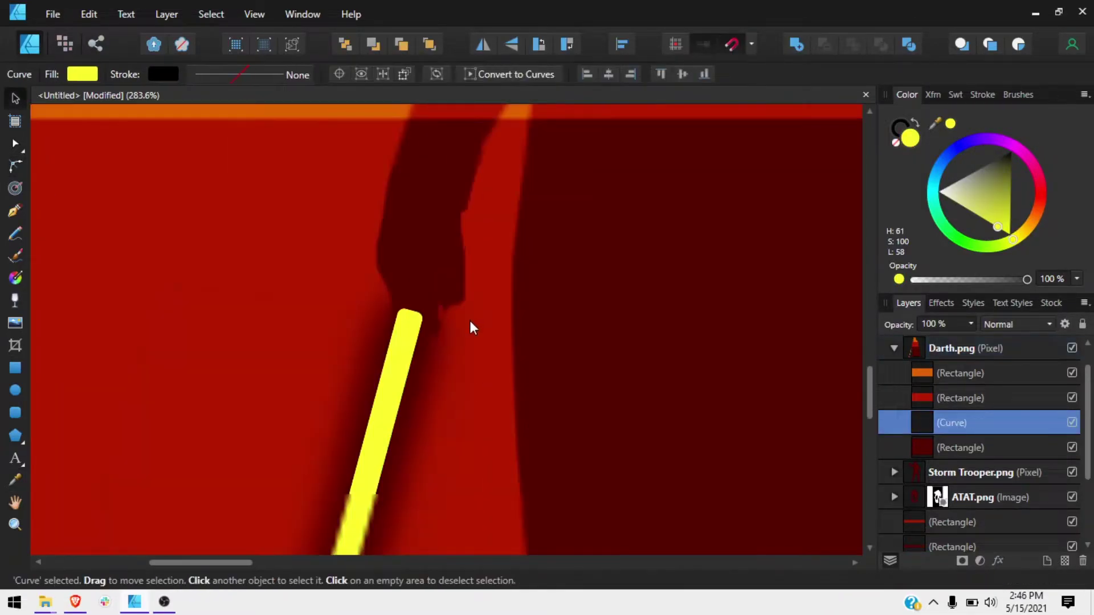
scroll(416, 443, "up", 2)
scroll(416, 443, "down", 5)
key("i")
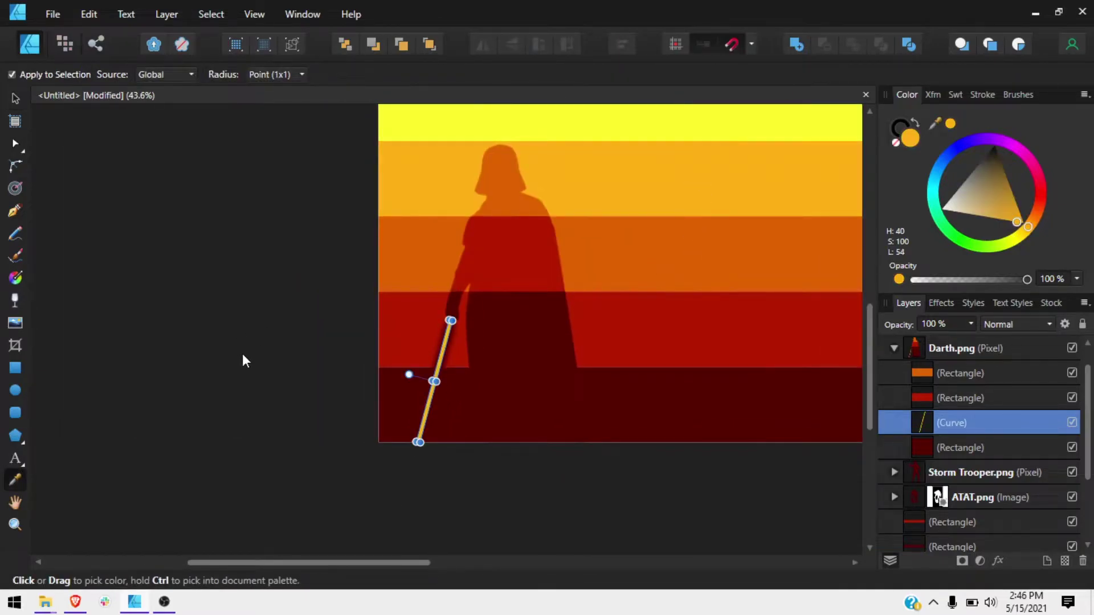
key("v")
scroll(538, 415, "down", 1)
left_click(200, 422)
scroll(179, 430, "up", 5)
scroll(517, 305, "up", 1)
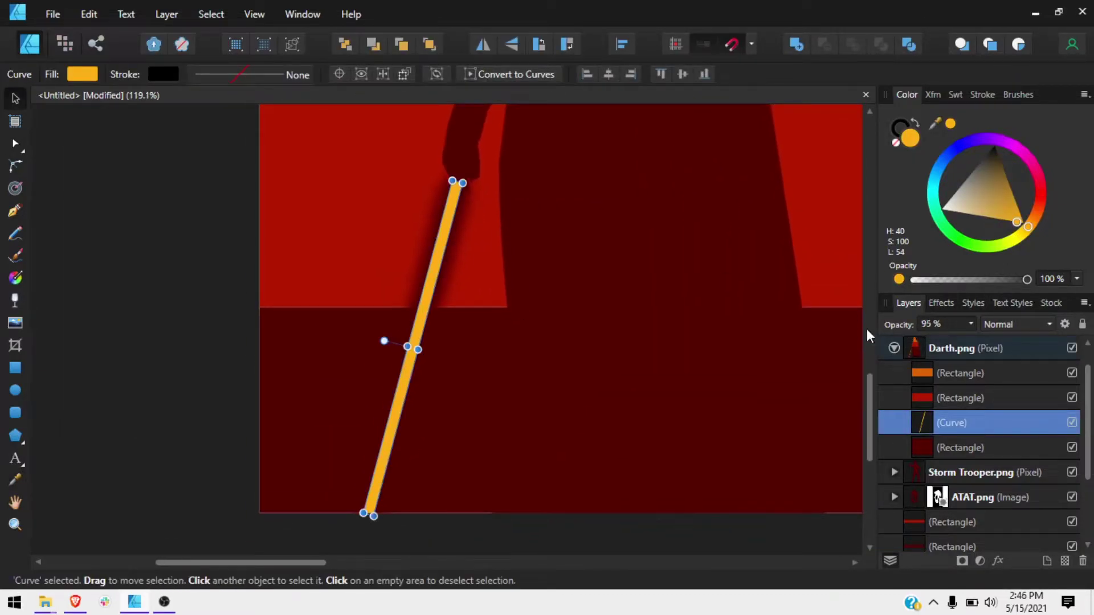
scroll(190, 298, "down", 5)
left_click(144, 344)
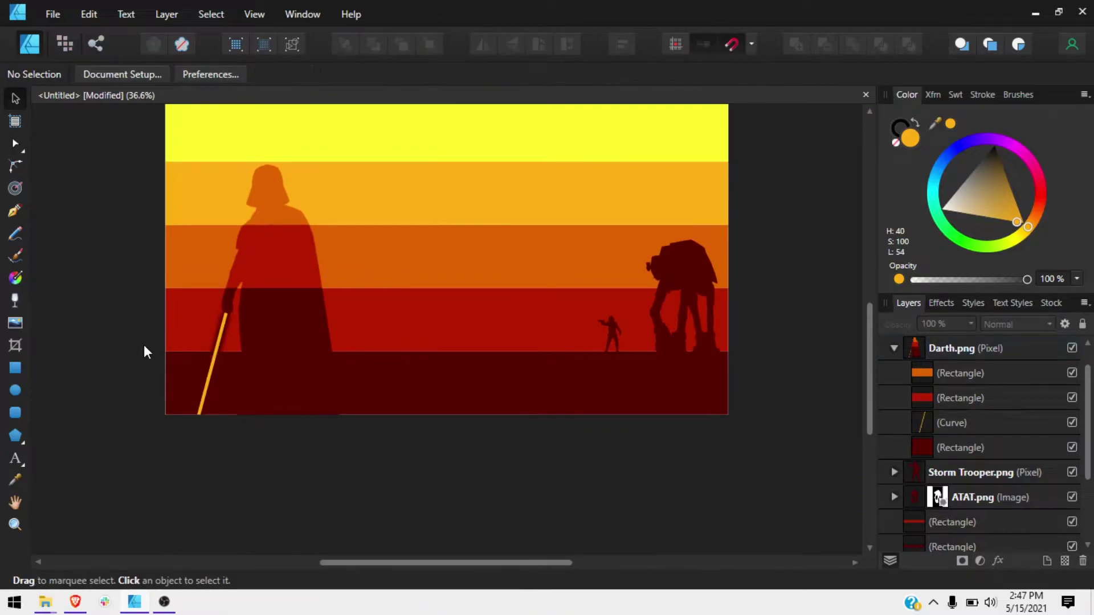
Hide the AT-AT's dark silhouette rectangle to reveal the image
left_click(712, 348)
scroll(686, 278, "up", 5)
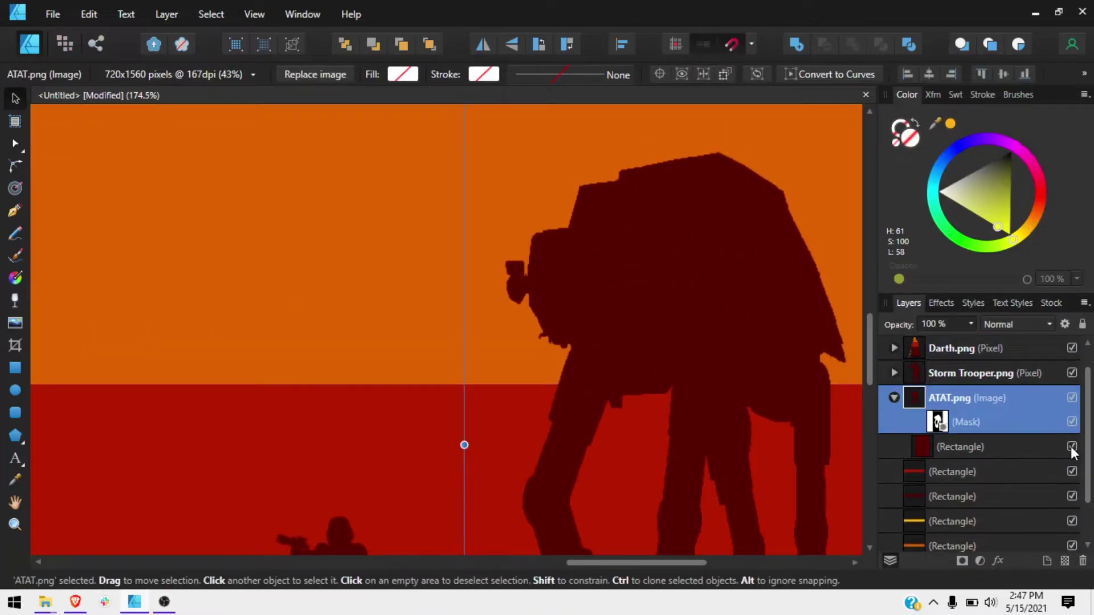
left_click(1072, 447)
Draw a yellow bar on the cockpit window and convert it to a curve with a slanted right end
key("ctrl+d")
scroll(104, 330, "up", 3)
key("m")
scroll(227, 272, "up", 3)
mouse_move(374, 285)
left_mouse_down()
mouse_move(672, 315)
mouse_move(635, 280)
left_mouse_up()
scroll(655, 319, "up", 2)
key("ctrl+Return")
key("a")
left_click_drag(668, 367, 657, 330)
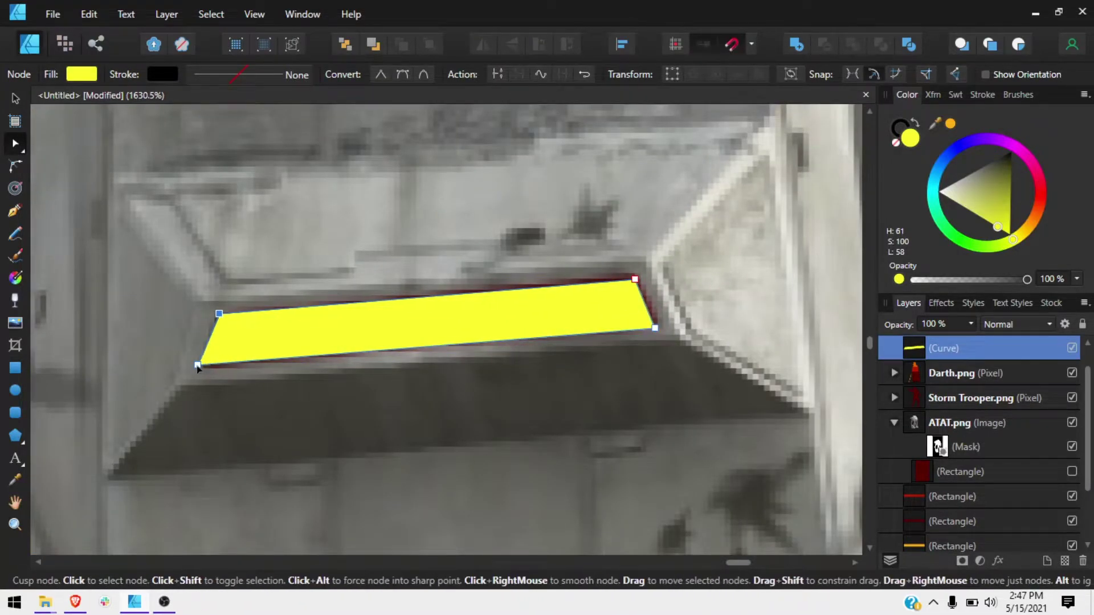
Show the AT-AT's dark rectangle again and nest the yellow shape inside the ATAT group
key("v")
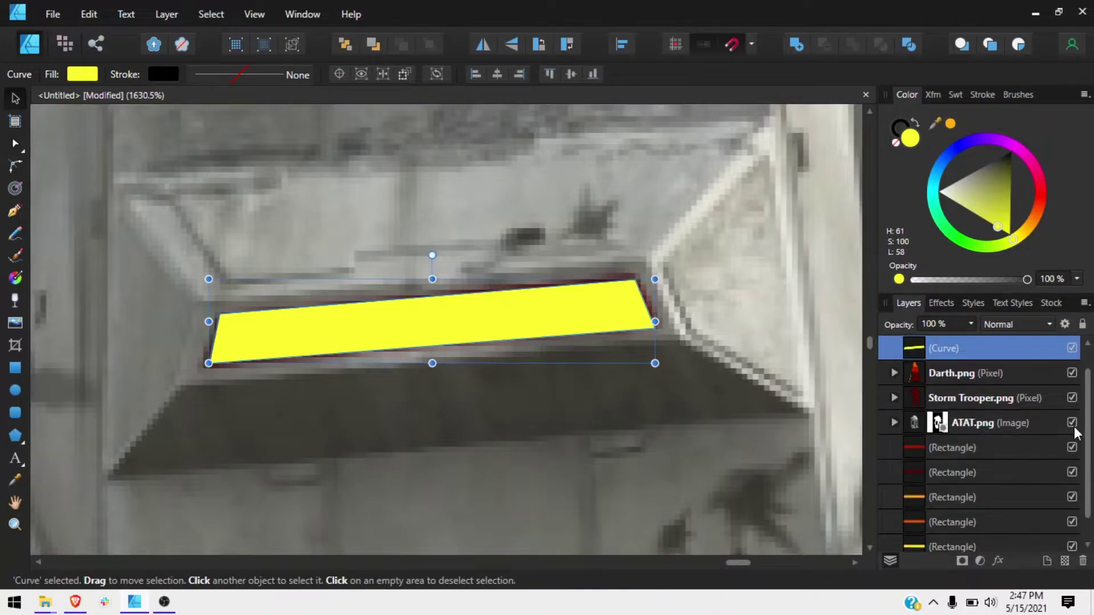
left_click(1071, 471)
left_click_drag(968, 471, 920, 388)
left_click_drag(938, 464, 937, 453)
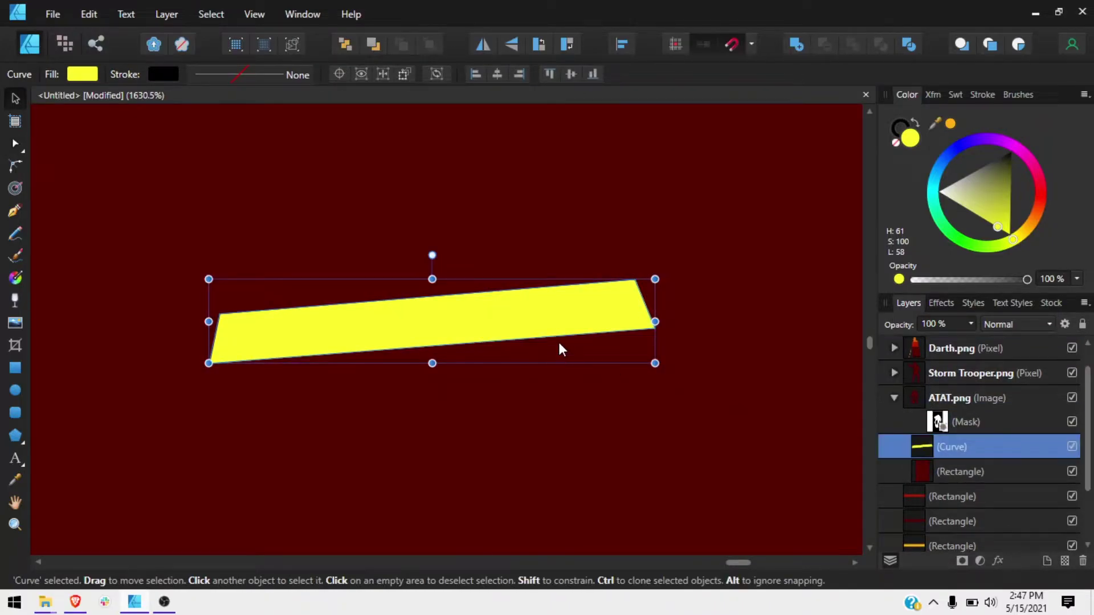
scroll(558, 342, "down", 5)
left_click(765, 270)
scroll(316, 315, "up", 3)
Select Darth Vader and expand his layer group
left_click(306, 285)
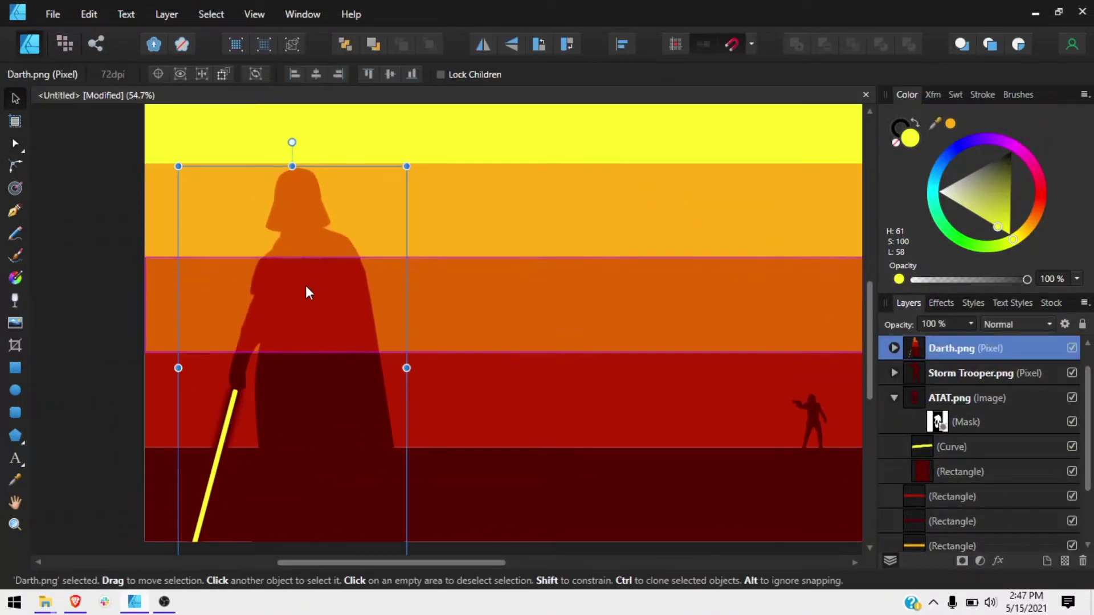
left_click(894, 349)
left_click(143, 342)
scroll(315, 216, "up", 8)
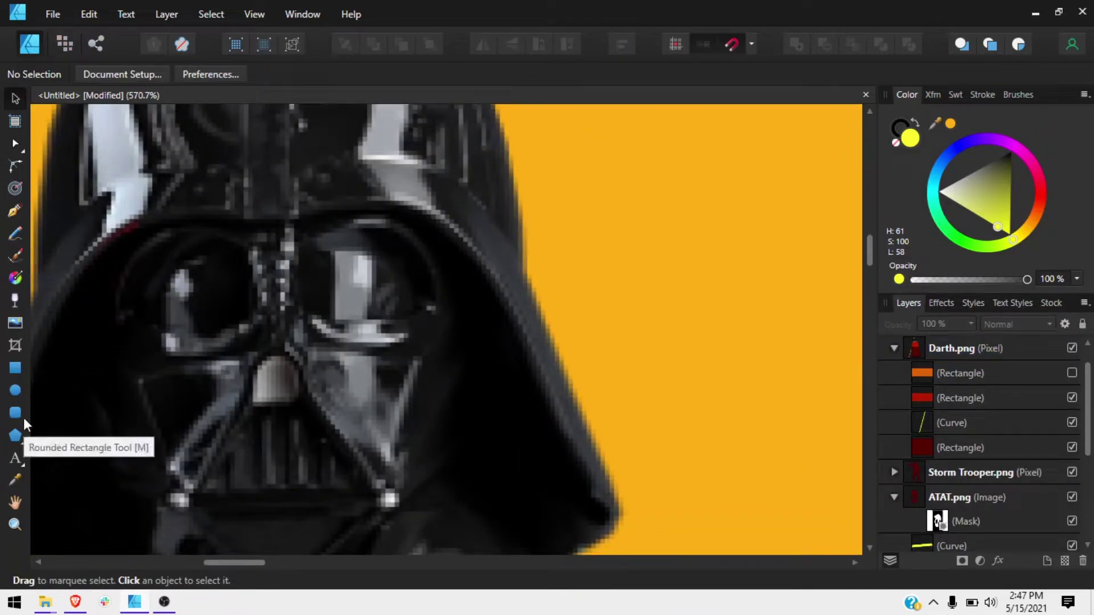
Trace Darth's first eye with the Pen tool as a filled shape
left_click(15, 211)
scroll(314, 267, "up", 2)
scroll(302, 262, "up", 2)
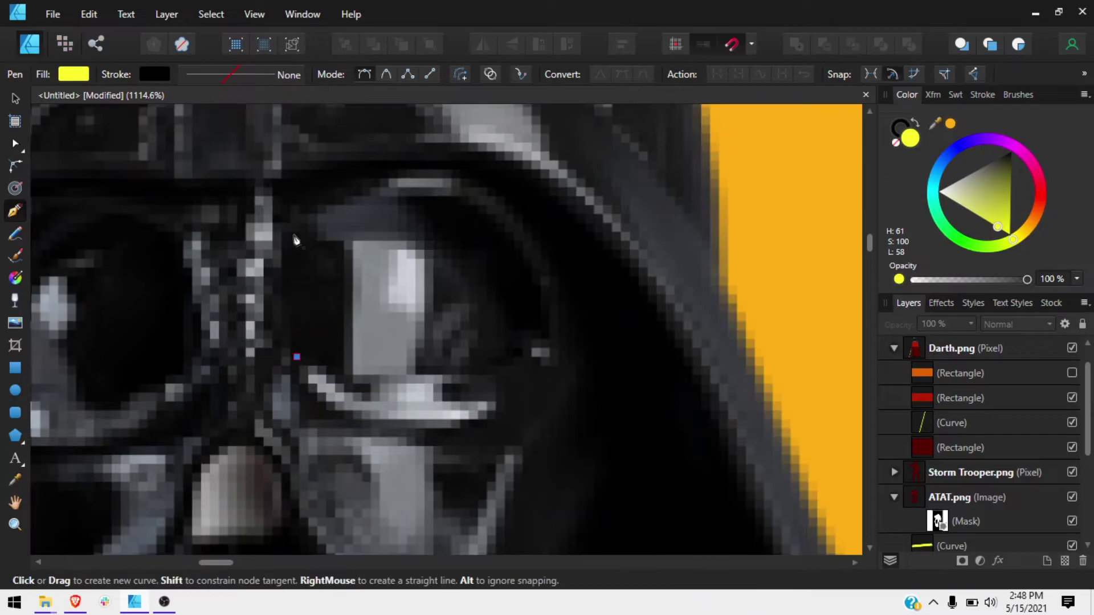
left_click(281, 232)
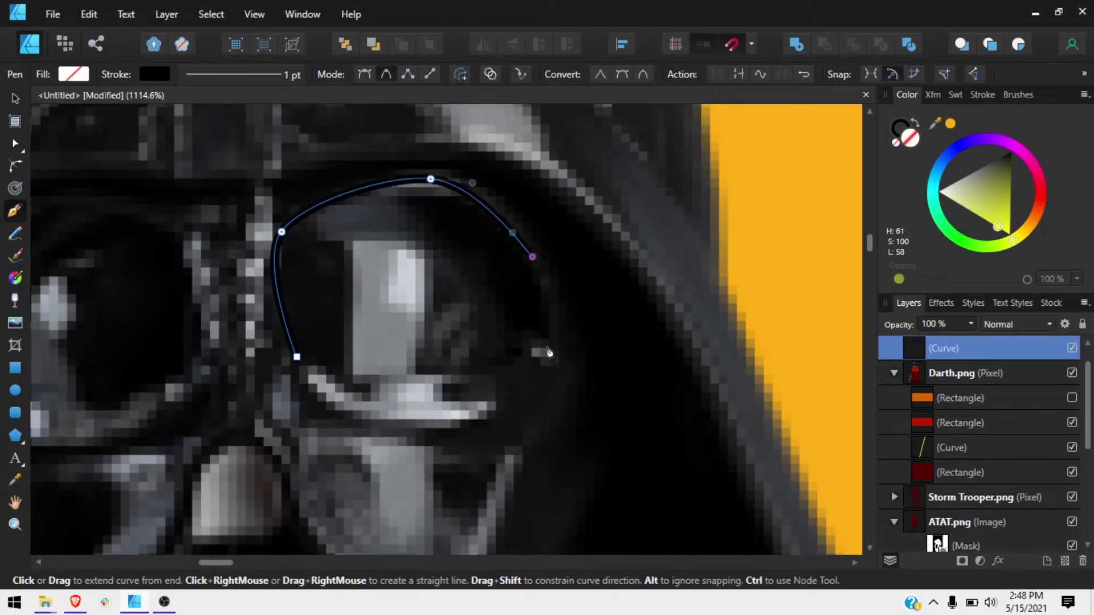
key("shift+x")
Duplicate the eye shape onto Darth's other eye and tilt it to match
key("v")
scroll(460, 262, "down", 5)
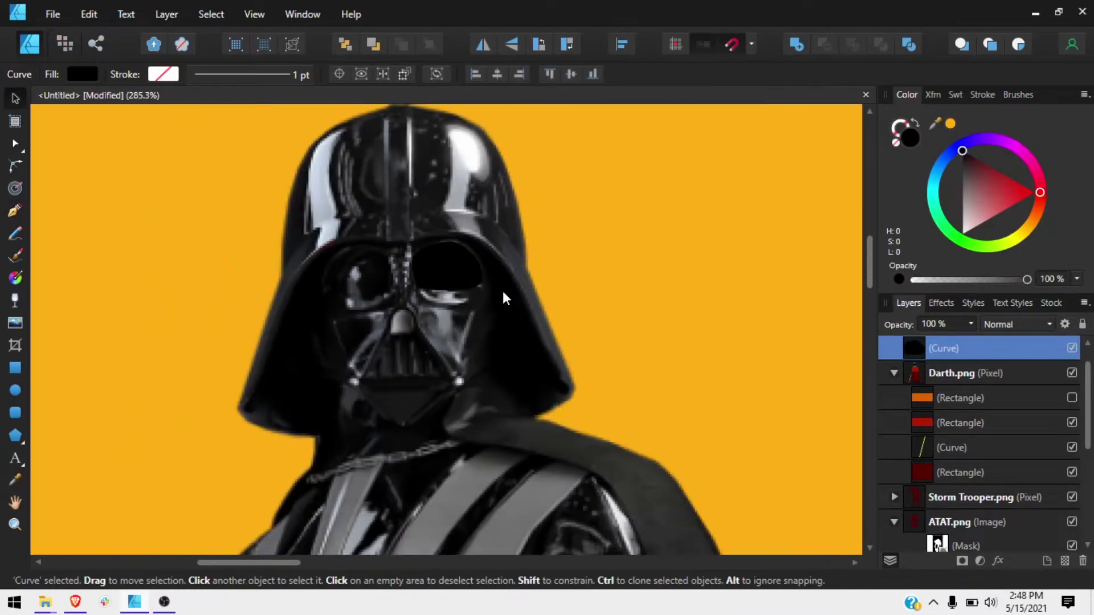
scroll(502, 291, "up", 2)
left_click_drag(425, 268, 319, 251)
scroll(276, 297, "up", 3)
left_click(233, 199)
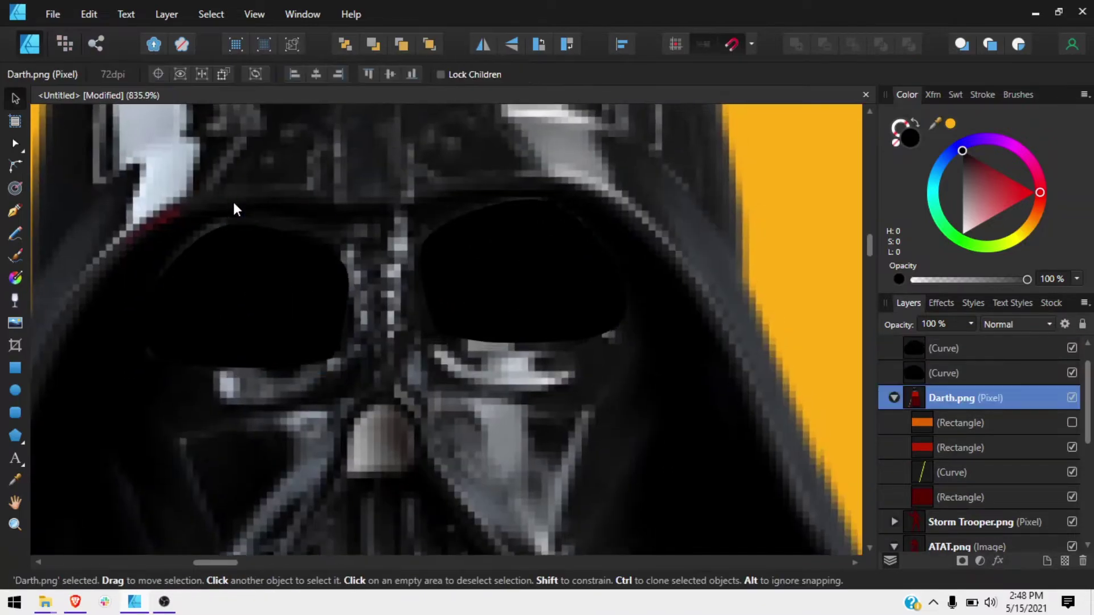
left_click(245, 296)
left_click_drag(139, 219, 143, 236)
Fill both of Darth's eye shapes yellow
scroll(605, 303, "down", 2)
left_click(605, 304, "shift")
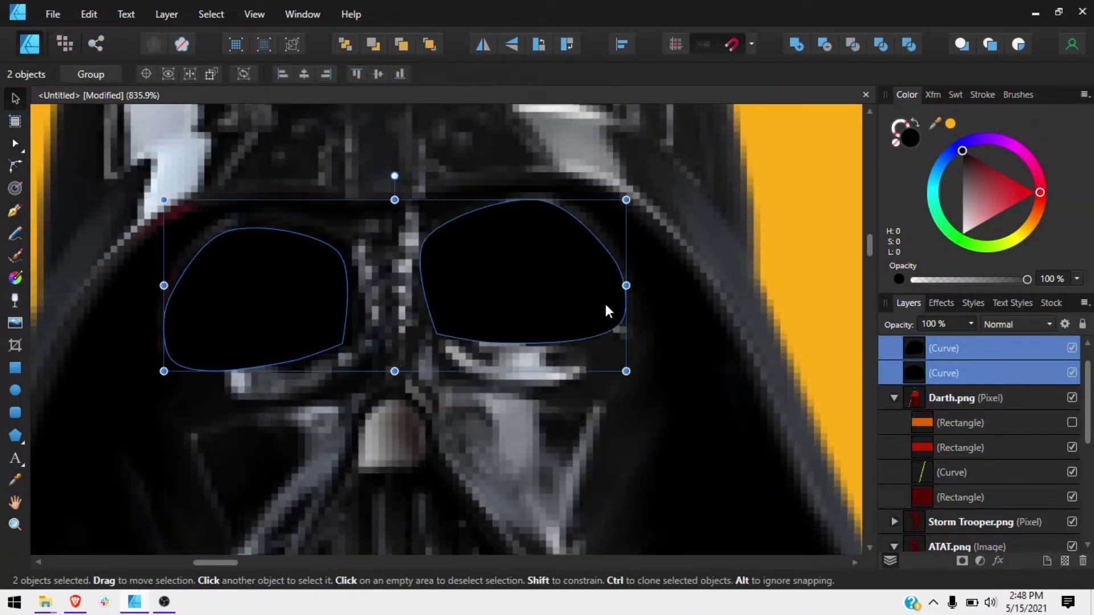
scroll(605, 303, "down", 5)
scroll(454, 349, "up", 4)
scroll(455, 348, "up", 1)
scroll(454, 349, "down", 5)
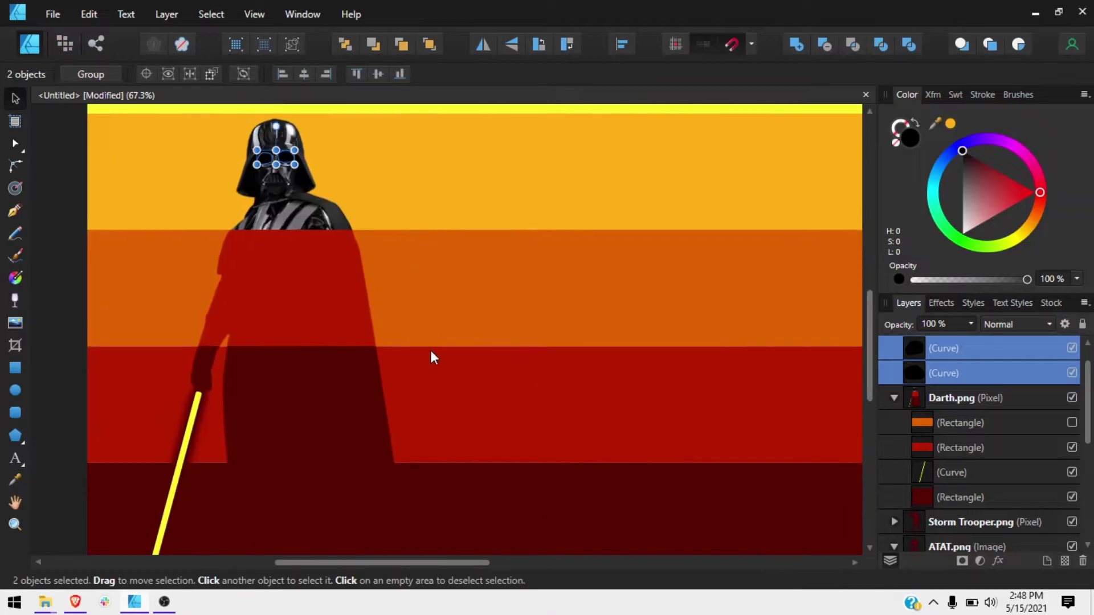
key("i")
left_click(520, 357)
Nest both eye shapes inside the Darth.png layer
scroll(760, 311, "up", 2)
left_click(760, 171)
left_click_drag(969, 373, 1015, 413)
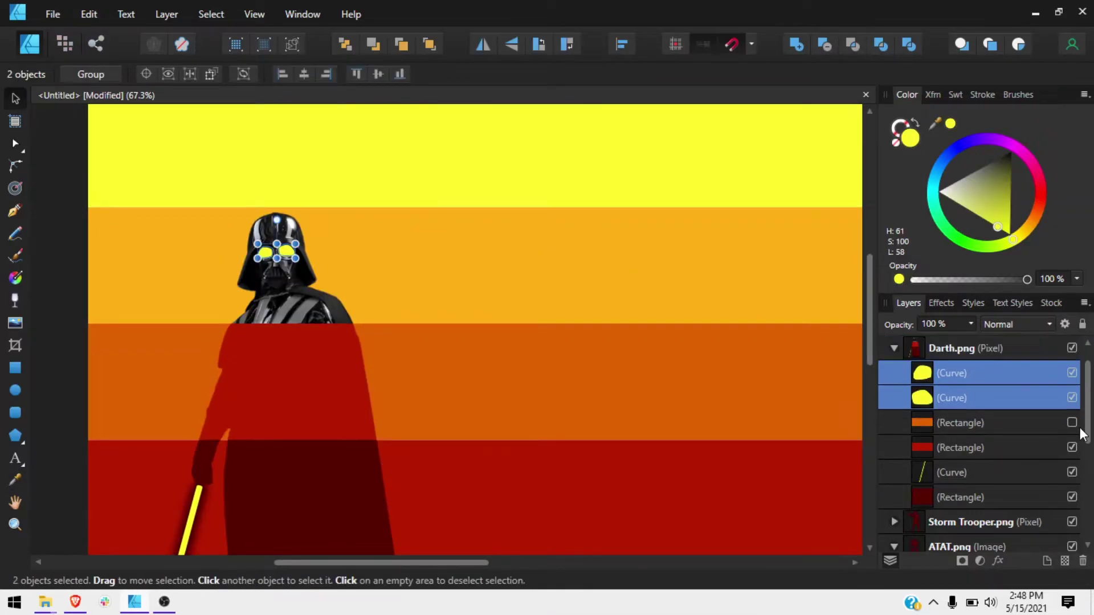
left_click(156, 317)
scroll(156, 318, "down", 3)
scroll(548, 369, "down", 1)
scroll(548, 369, "up", 3)
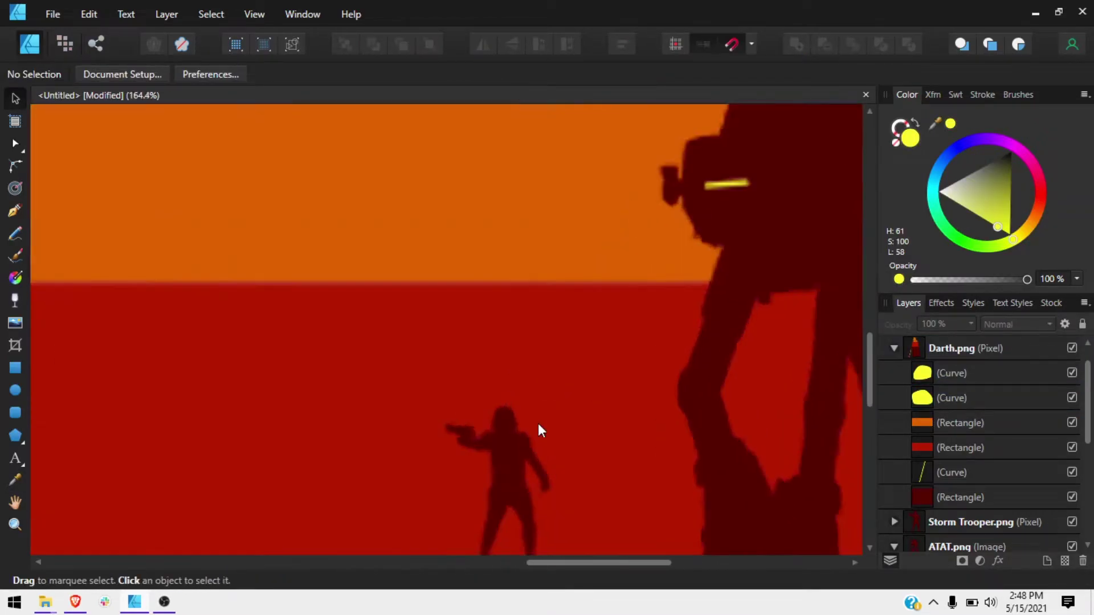
Expand the Storm Trooper layer and hide its dark fill to reveal the photo
left_click(538, 422)
scroll(538, 422, "up", 2)
left_click(894, 522)
scroll(980, 456, "down", 2)
left_click(1071, 472)
scroll(661, 375, "up", 2)
left_click(960, 472)
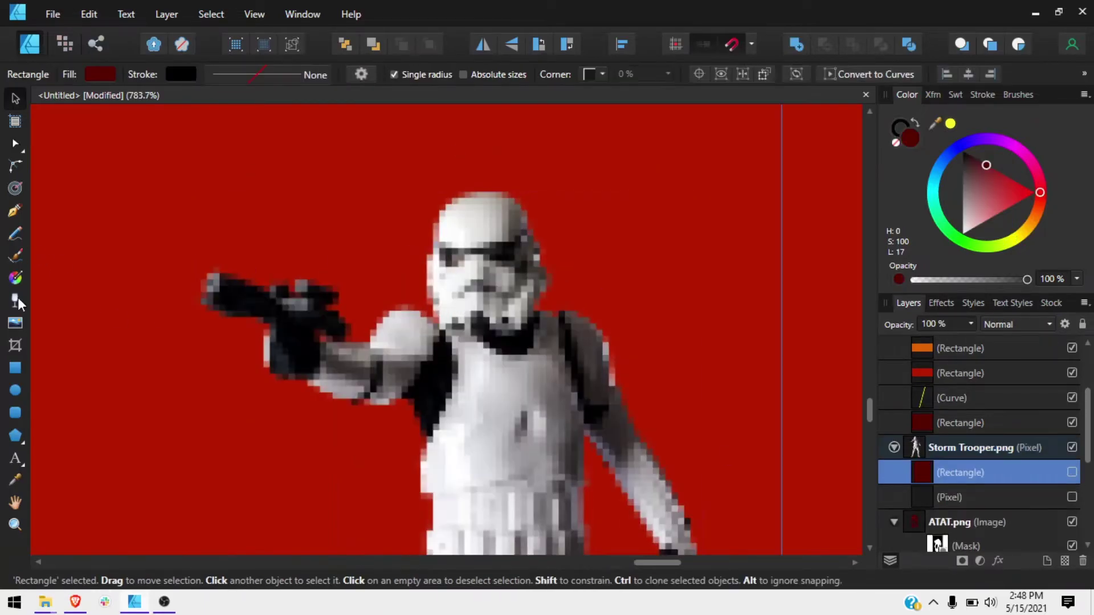
Trace both of the trooper's eyes with the Pen tool and fill them yellow
key("p")
scroll(605, 270, "up", 2)
left_click(724, 302)
left_click(690, 313)
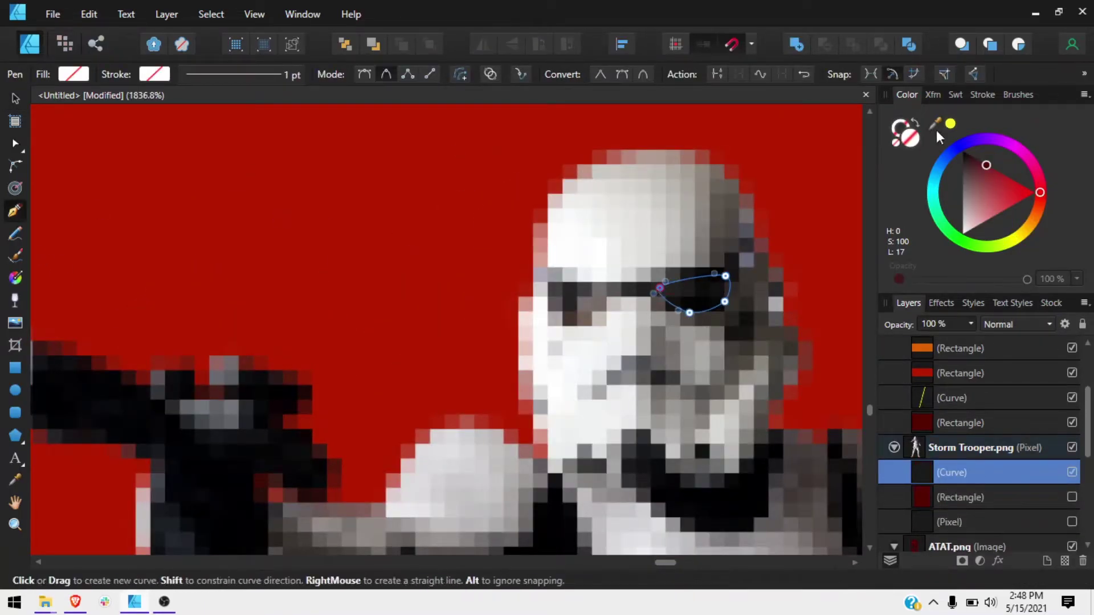
left_click(950, 124)
left_click(587, 323)
left_click(558, 313)
left_click(557, 294)
left_click(603, 295)
key("v")
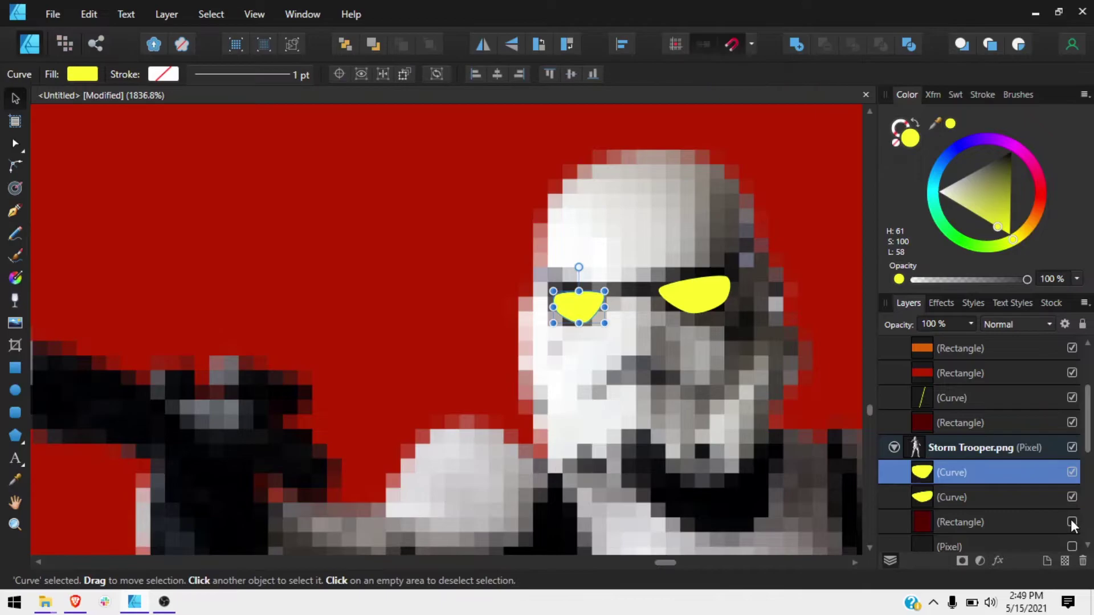
Clear the selection and collapse the Darth.png and Storm Trooper.png layers
scroll(584, 342, "down", 4)
scroll(562, 341, "up", 6)
scroll(420, 281, "down", 5)
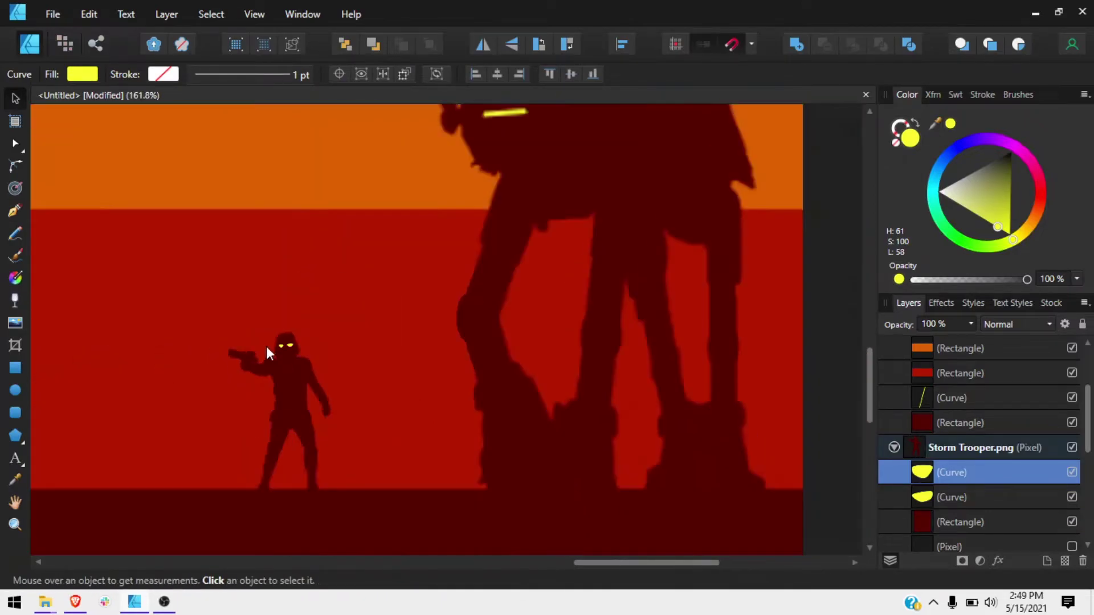
scroll(266, 346, "down", 3)
key("Escape")
scroll(422, 228, "down", 3)
scroll(976, 408, "up", 2)
left_click(894, 348)
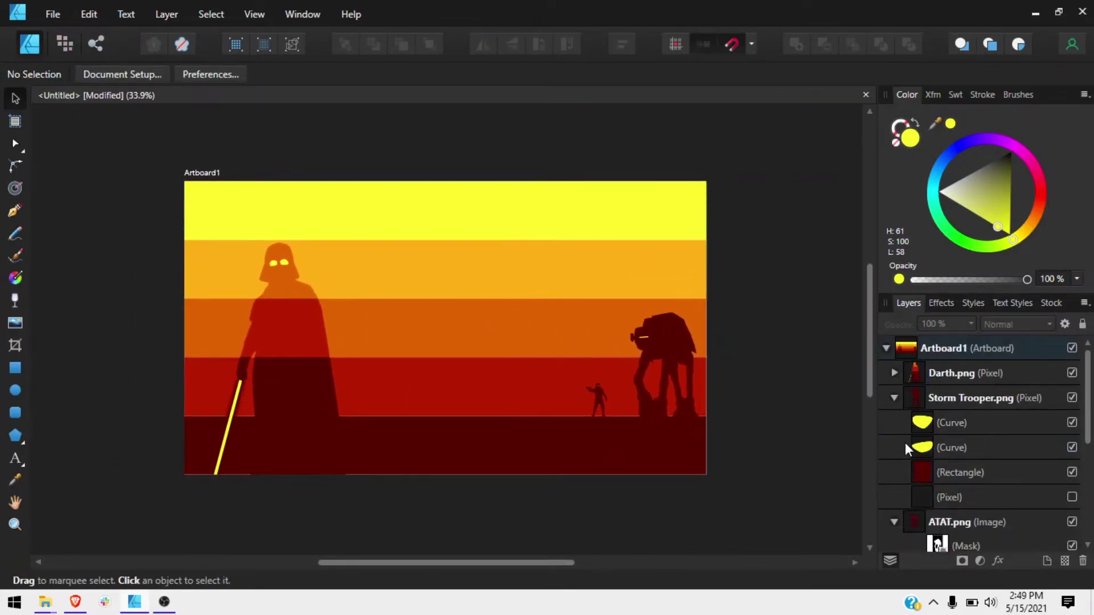
left_click(894, 398)
Draw a large circle at the top centre of the sky and fill it with sampled light orange for the sun
left_click(894, 423)
left_click(951, 448)
key("Escape")
left_click(15, 390)
scroll(455, 278, "up", 1)
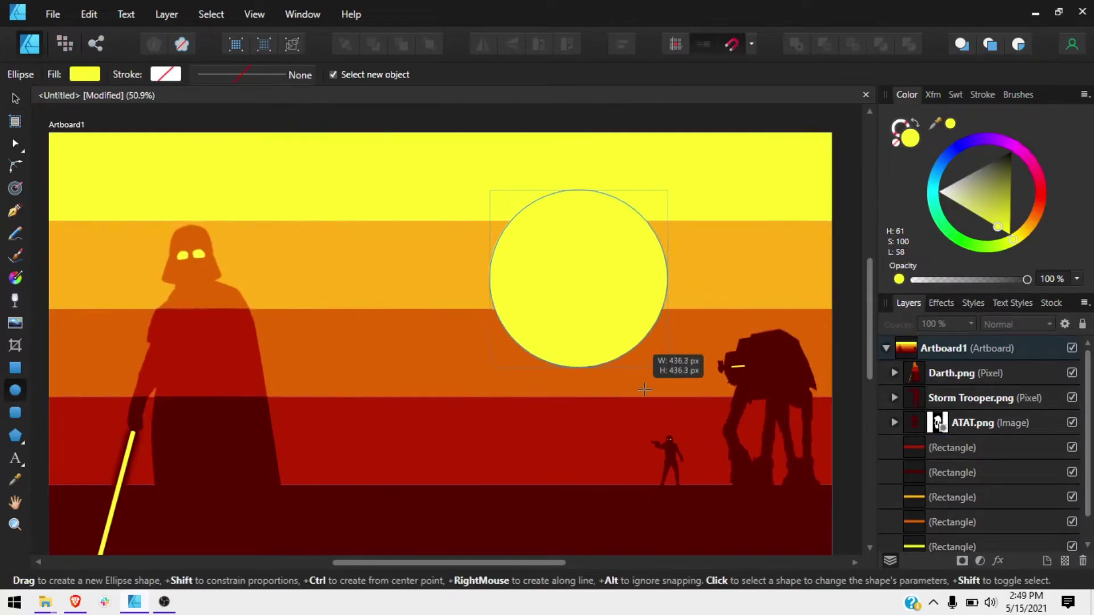
left_click_drag(489, 188, 696, 398)
left_click_drag(628, 332, 543, 291)
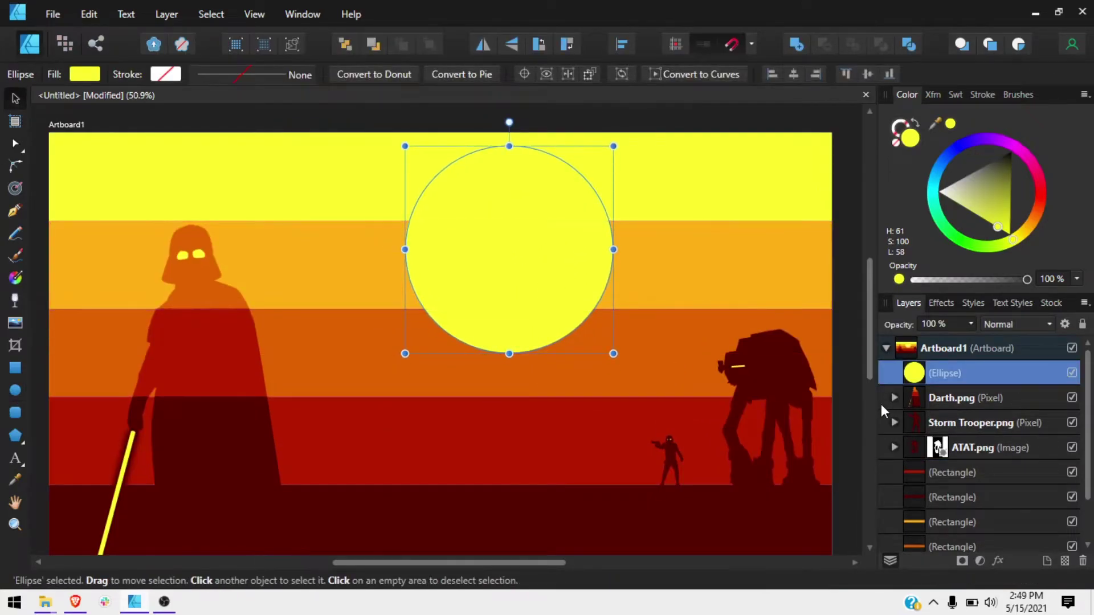
scroll(889, 399, "down", 2)
scroll(912, 387, "up", 2)
left_click(915, 473)
left_click(592, 246)
Clip the orange sky band into the sun, shift it up, and place the red band beneath it
key("i")
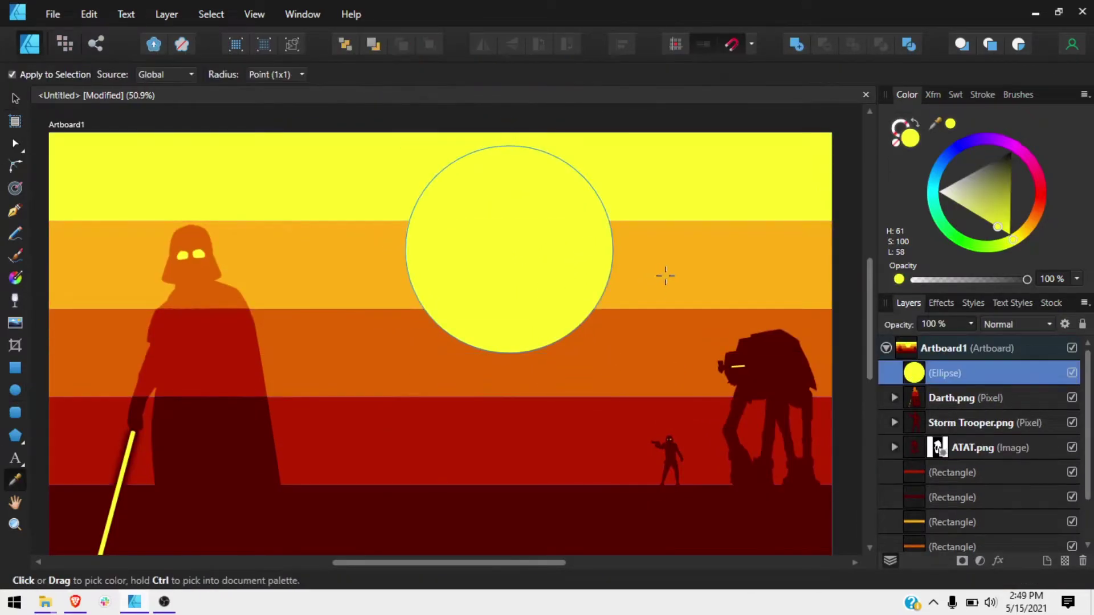
left_click(665, 276)
key("v")
left_click(681, 361)
left_click_drag(940, 521, 948, 357)
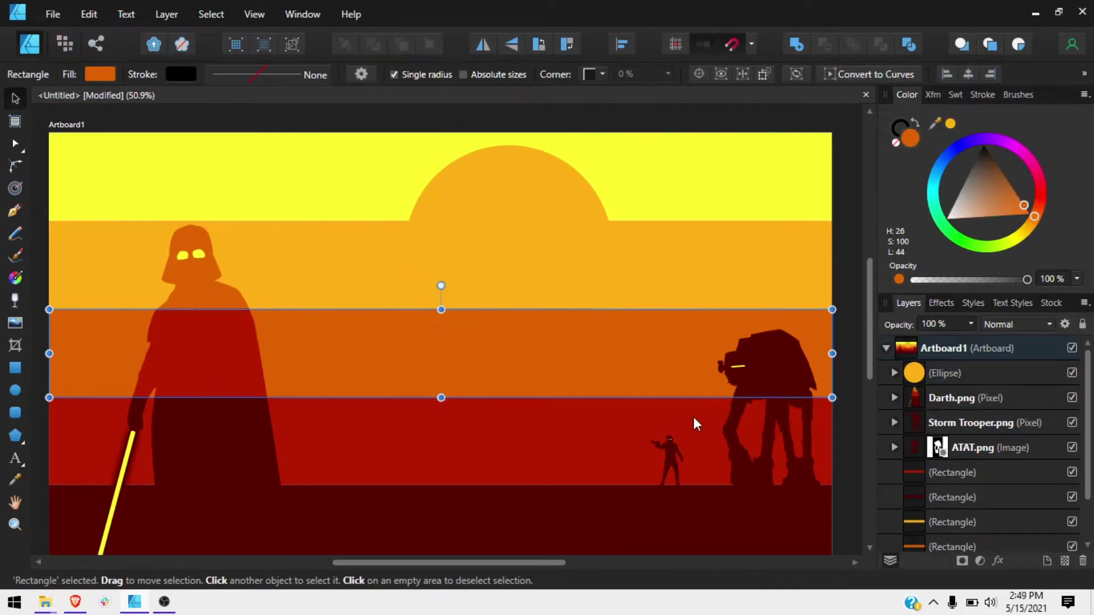
left_click_drag(661, 362, 617, 273)
left_click(593, 433)
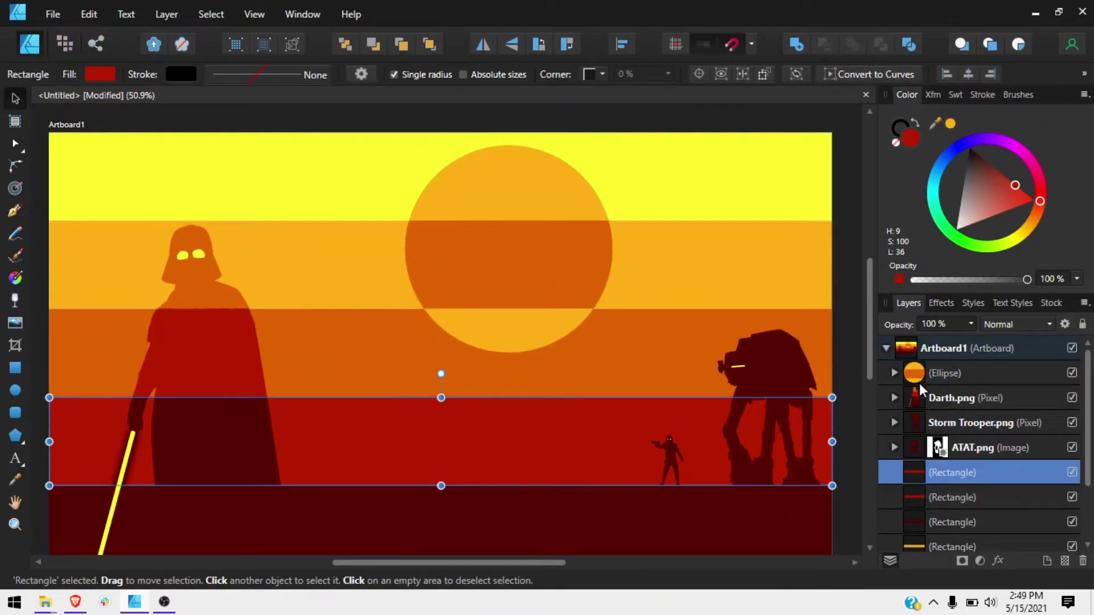
left_click_drag(593, 433, 604, 362)
scroll(604, 362, "down", 2)
left_click(807, 326)
Draw a small moon circle filled with sampled yellow, then zoom to show the whole poster
left_click(15, 390)
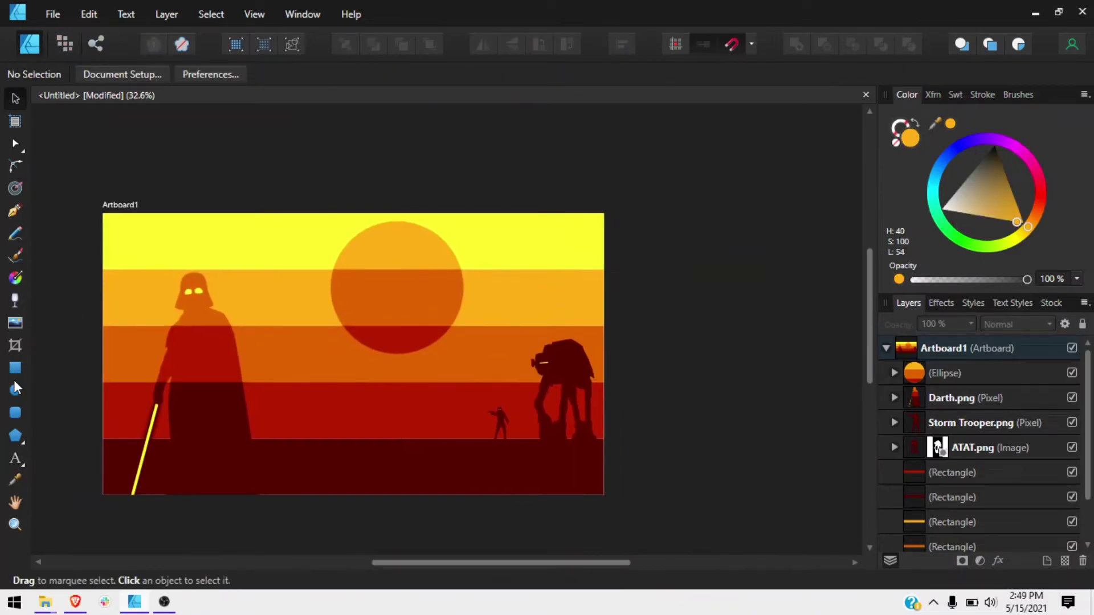
scroll(441, 245, "up", 3)
key("i")
left_click(631, 235)
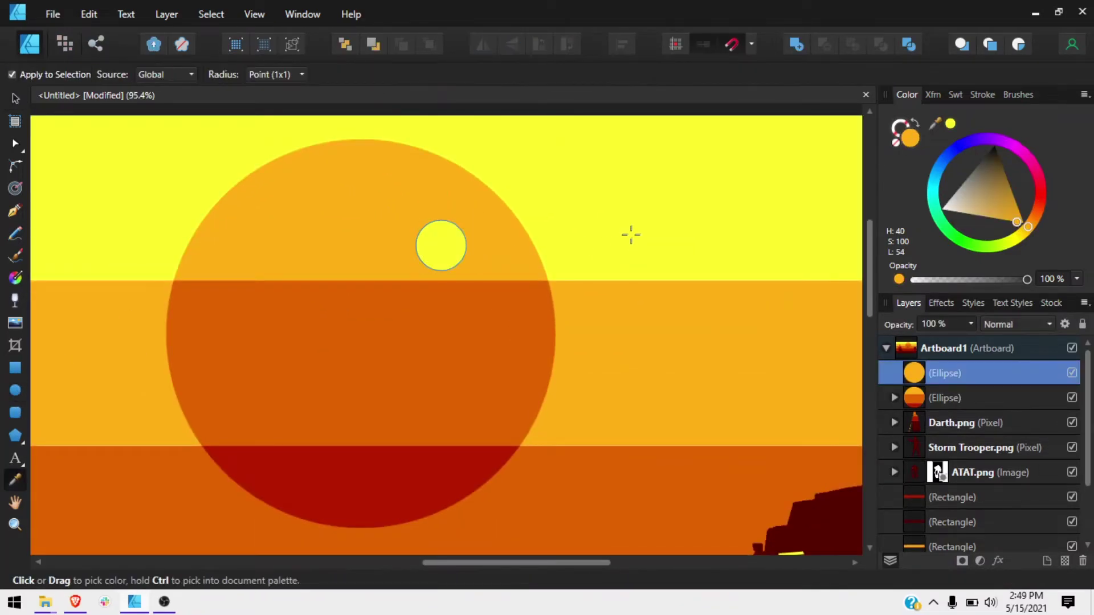
key("v")
key("ctrl+0")
key("ctrl+1")
key("ctrl+0")
Enlarge the small yellow moon circle slightly
left_click(735, 279)
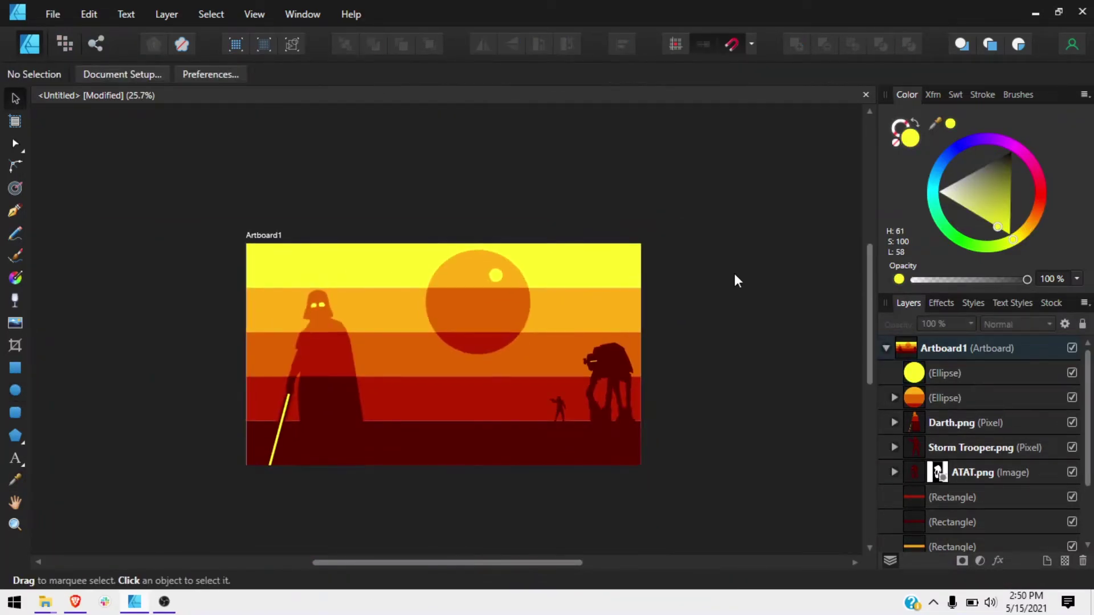
scroll(557, 262, "up", 3)
left_click(462, 291)
scroll(462, 290, "up", 3)
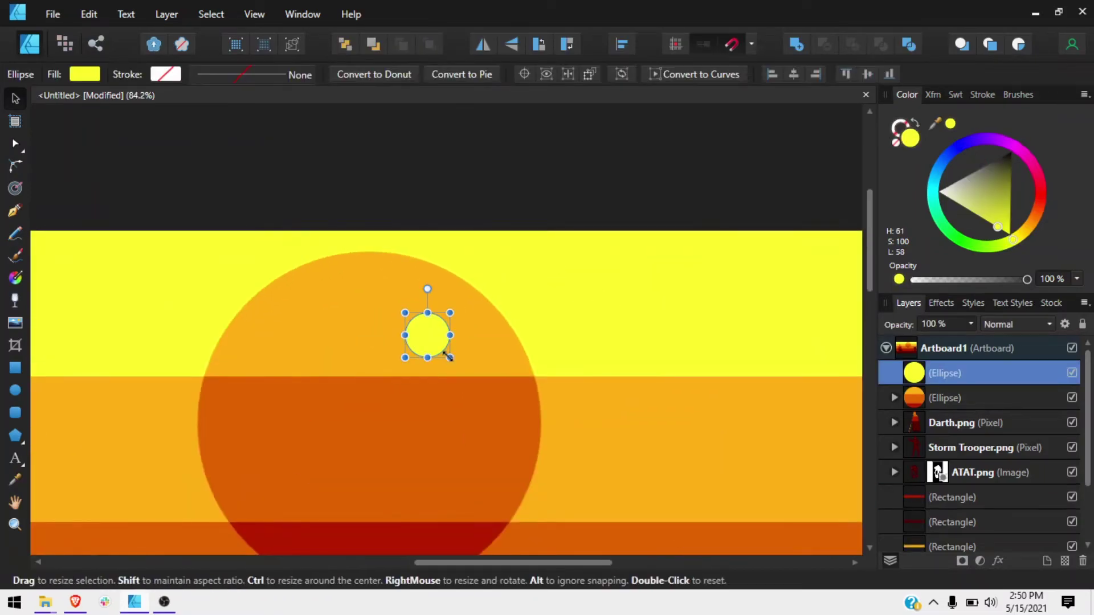
left_click_drag(450, 357, 477, 392)
scroll(720, 371, "down", 5)
left_click(720, 370)
scroll(533, 325, "up", 5)
left_click(479, 285)
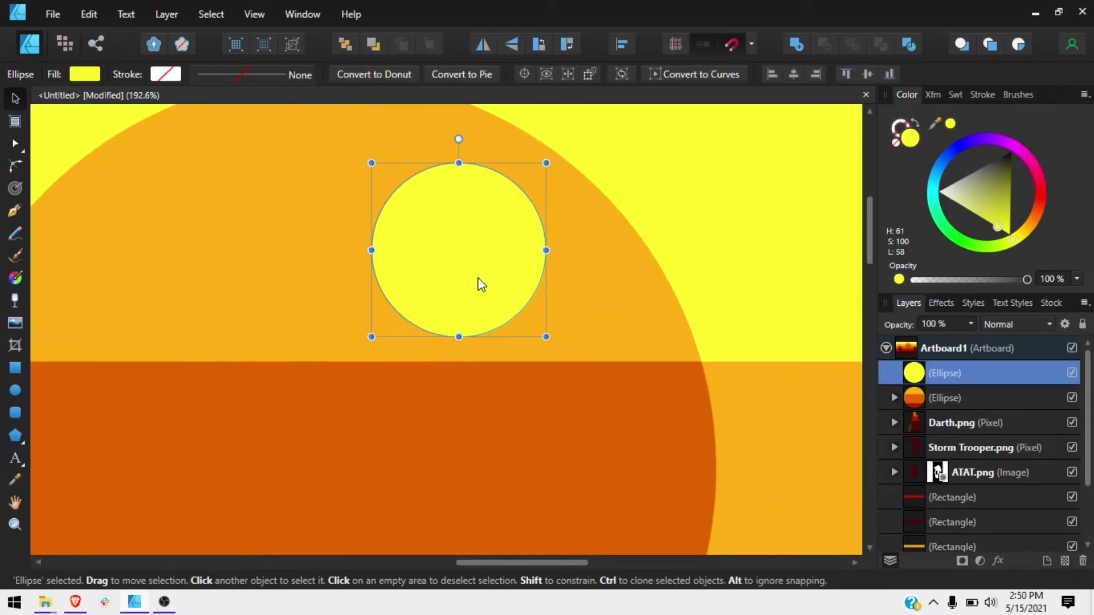
scroll(580, 299, "down", 3)
scroll(596, 296, "up", 3)
scroll(552, 317, "down", 5)
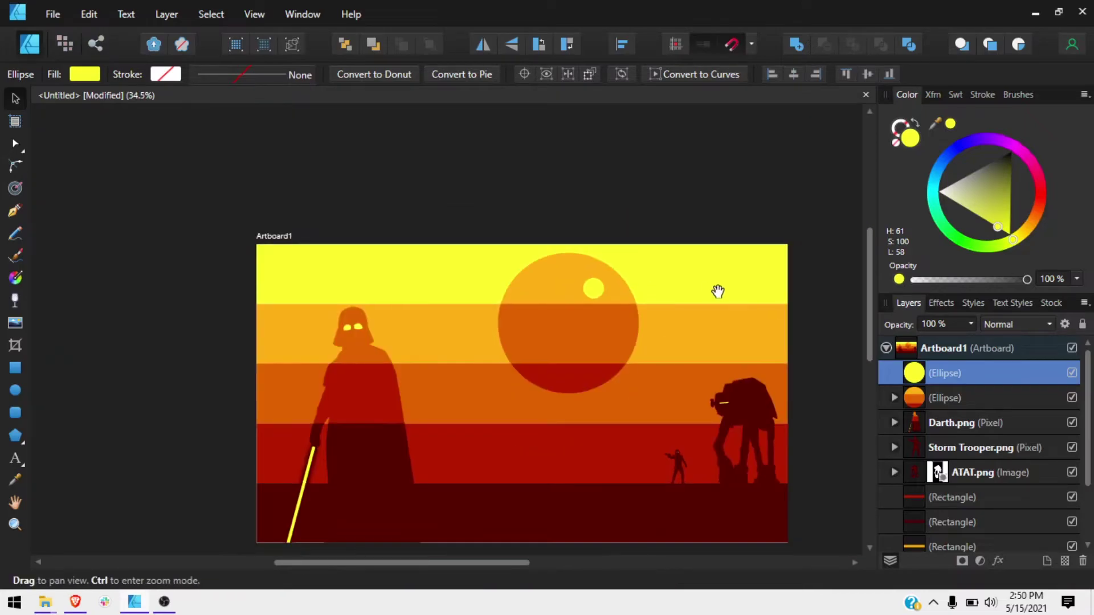
left_click(738, 310)
Draw a dark red hexagon below the sun and keep it upright
scroll(738, 309, "up", 2)
left_click(15, 435)
scroll(574, 203, "up", 1)
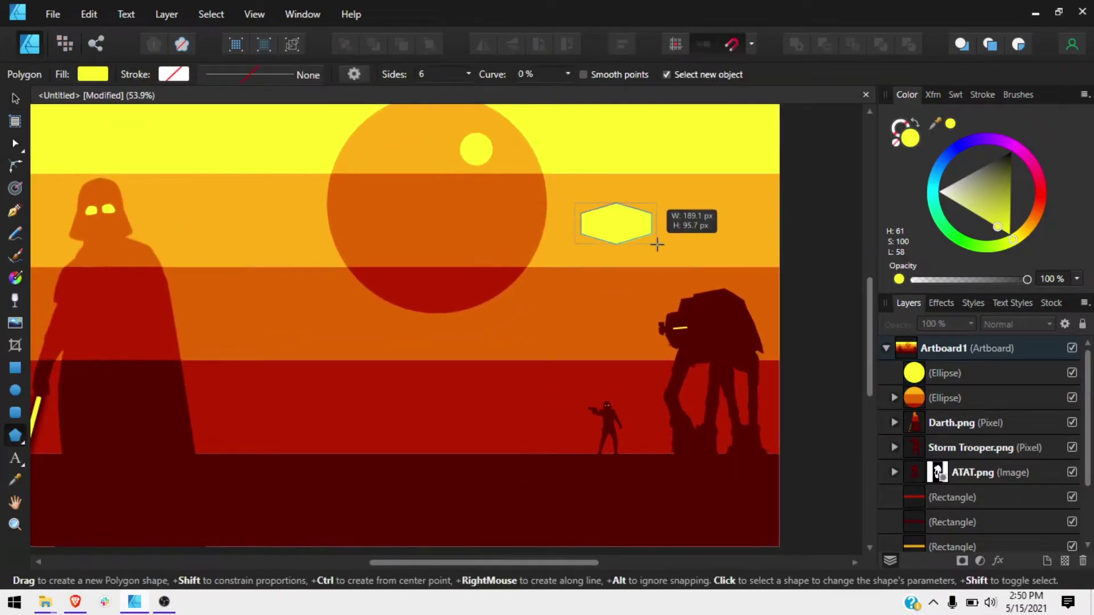
key("i")
key("v")
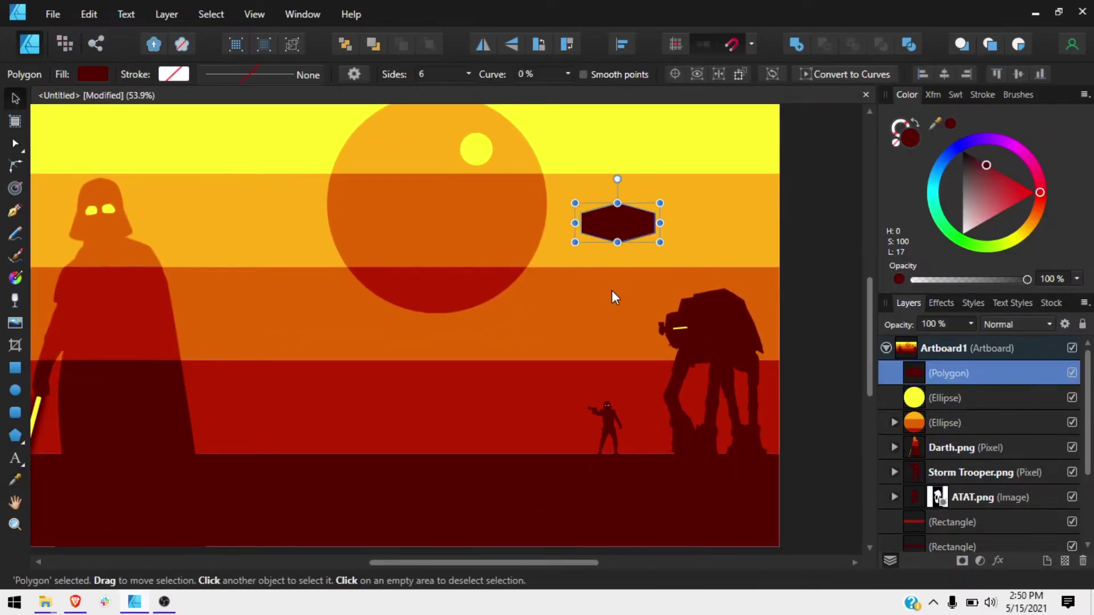
left_click(642, 221)
scroll(638, 217, "up", 1)
left_click_drag(621, 222, 532, 331)
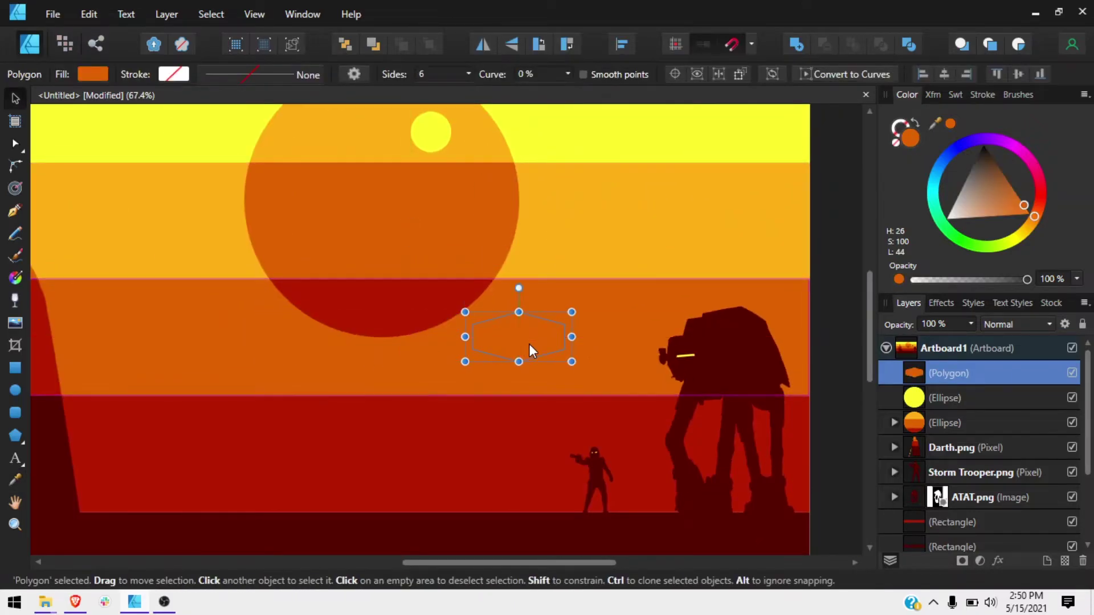
scroll(533, 331, "up", 5)
left_click_drag(501, 287, 596, 361)
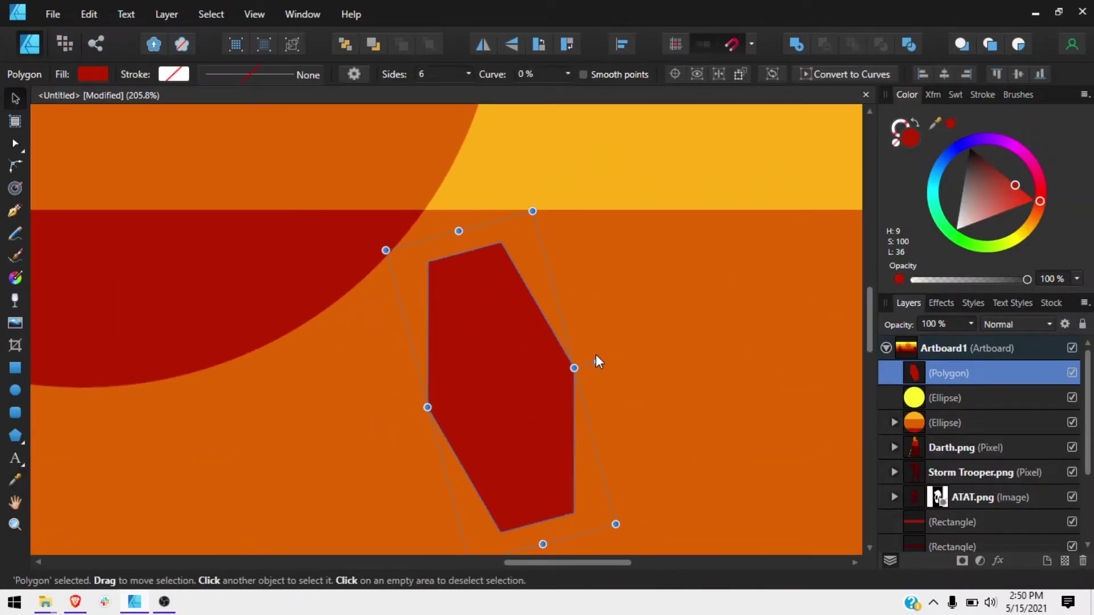
double_click(602, 375)
Duplicate the hexagon beside the first as a second wing and add a yellow circle between them
key("ctrl+j")
left_click_drag(470, 416, 288, 416)
key("m")
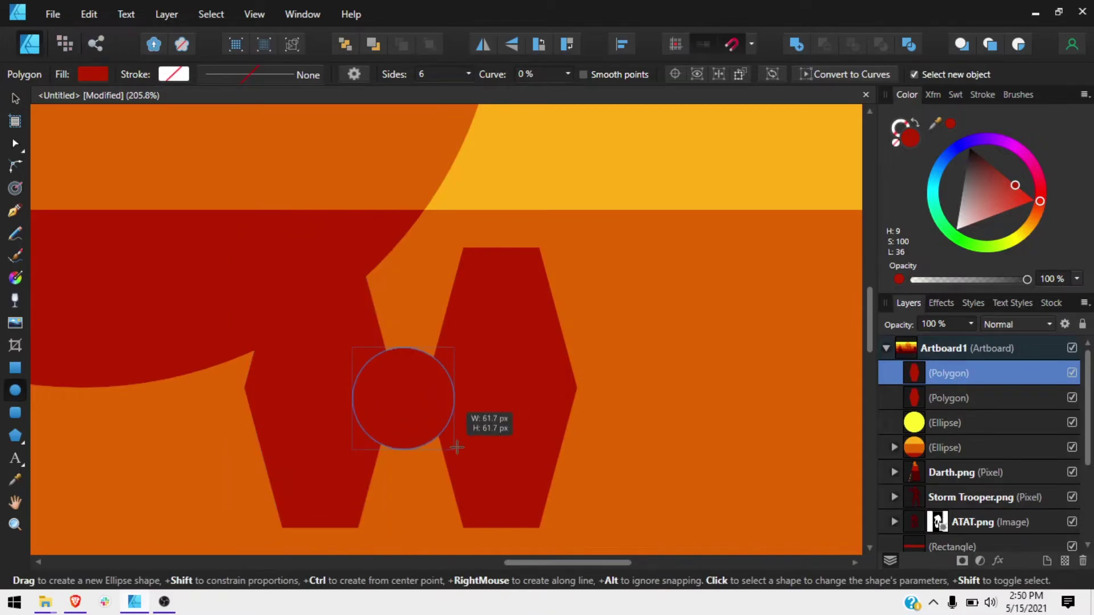
scroll(504, 374, "down", 3)
scroll(503, 374, "up", 3)
key("i")
left_click(733, 403)
key("v")
left_click(923, 423)
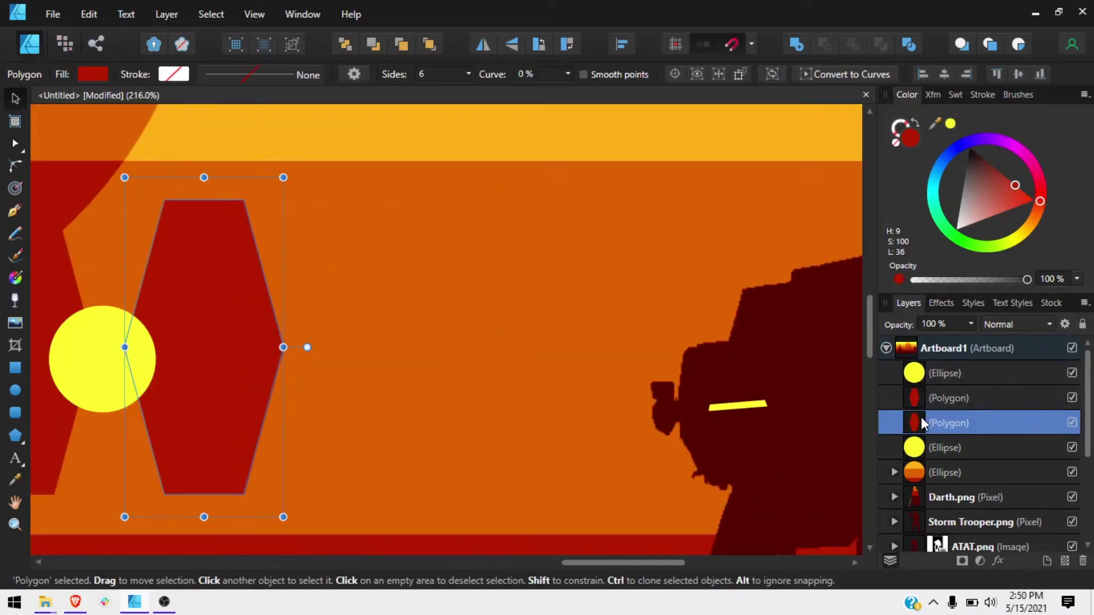
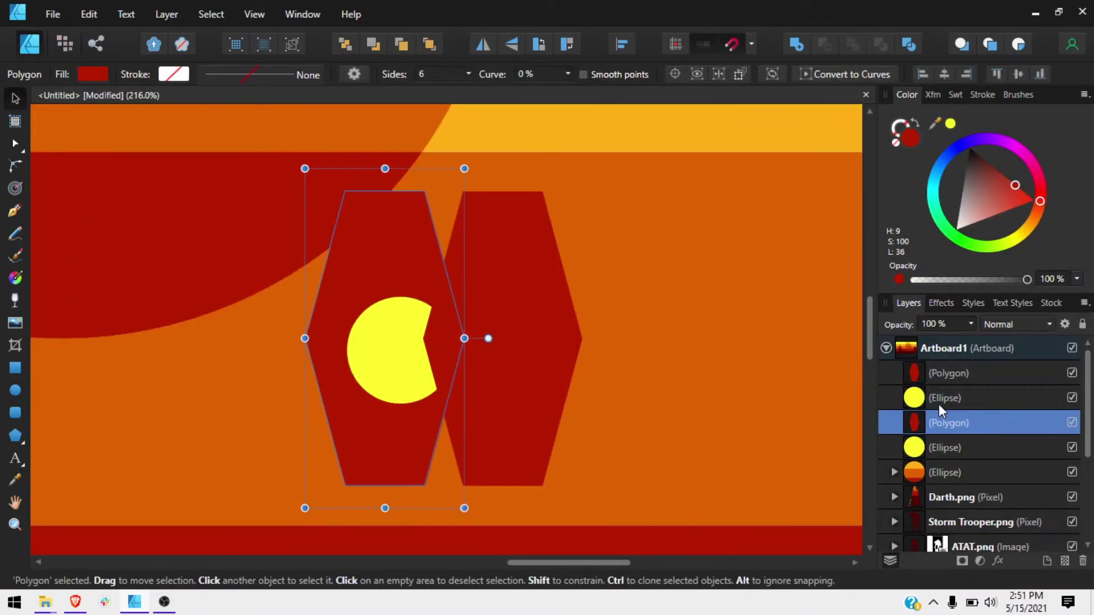
Group the yellow ellipse and both red hexagons with Ctrl+G, then inspect the grouped emblem
left_click(939, 405)
left_click(392, 443, "shift")
key("ctrl+g")
scroll(396, 443, "down", 3)
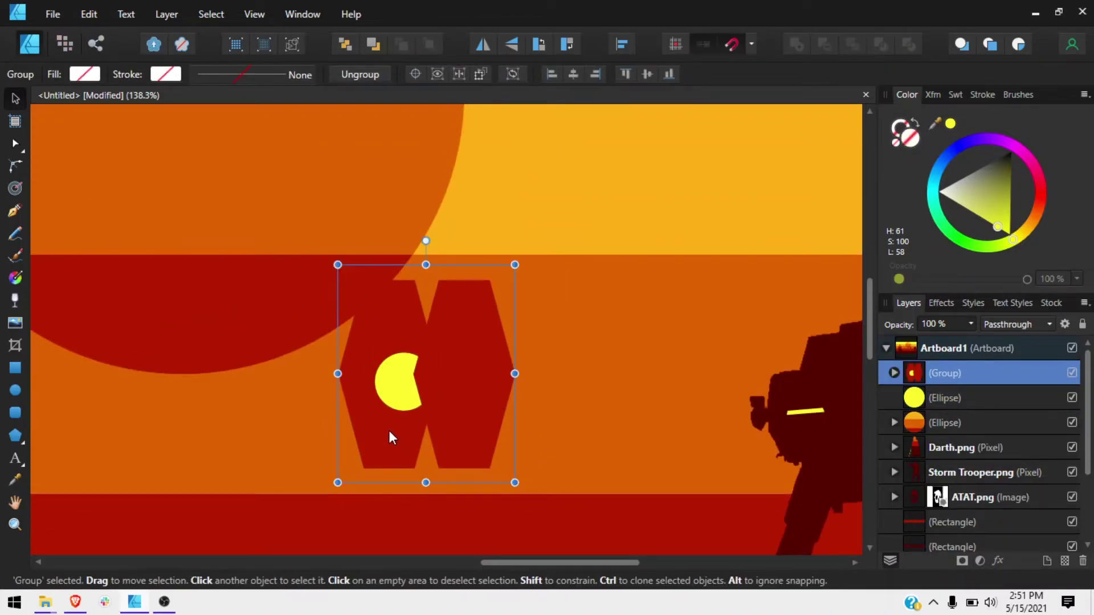
scroll(391, 436, "up", 3)
scroll(535, 313, "down", 5)
scroll(501, 317, "up", 6)
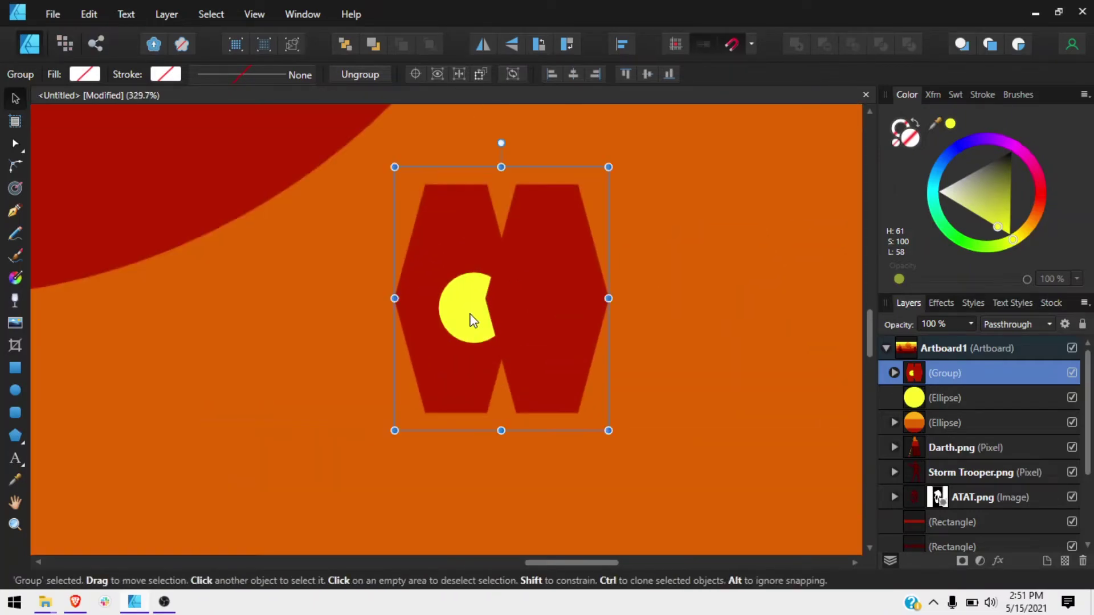
double_click(471, 320)
left_click(779, 292)
scroll(779, 293, "down", 5)
scroll(615, 313, "up", 2)
Move the TIE fighter group up and to the left
left_click(615, 313)
scroll(322, 245, "up", 2)
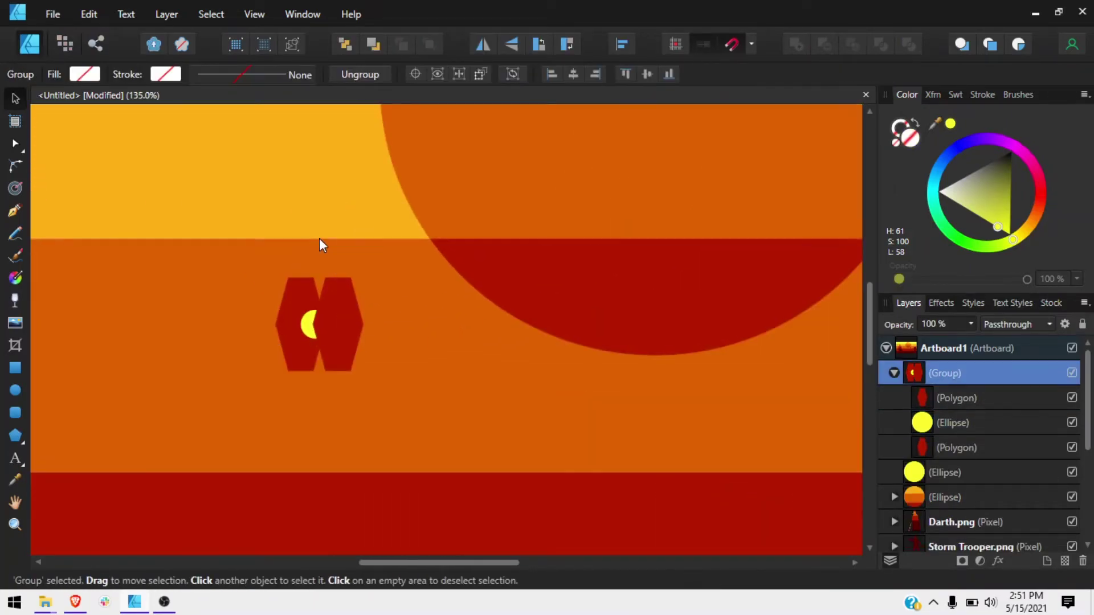
left_click_drag(325, 342, 298, 288)
scroll(319, 313, "down", 4)
scroll(353, 302, "up", 4)
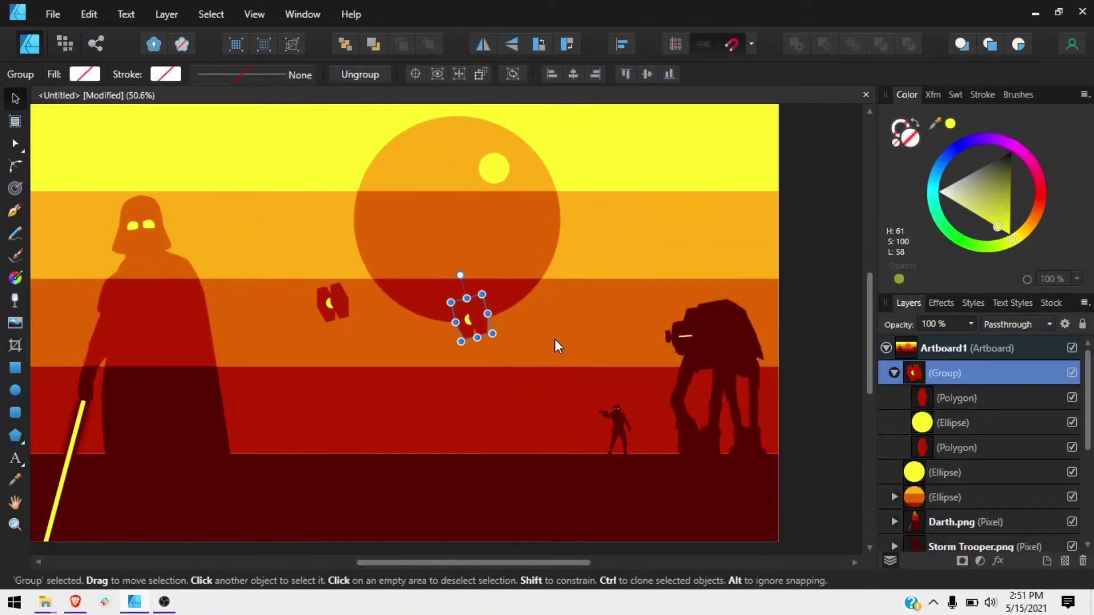
Place a smaller, tilted copy of the TIE fighter below the Death Star
left_click_drag(472, 318, 556, 338)
scroll(530, 319, "up", 2)
scroll(522, 313, "up", 1)
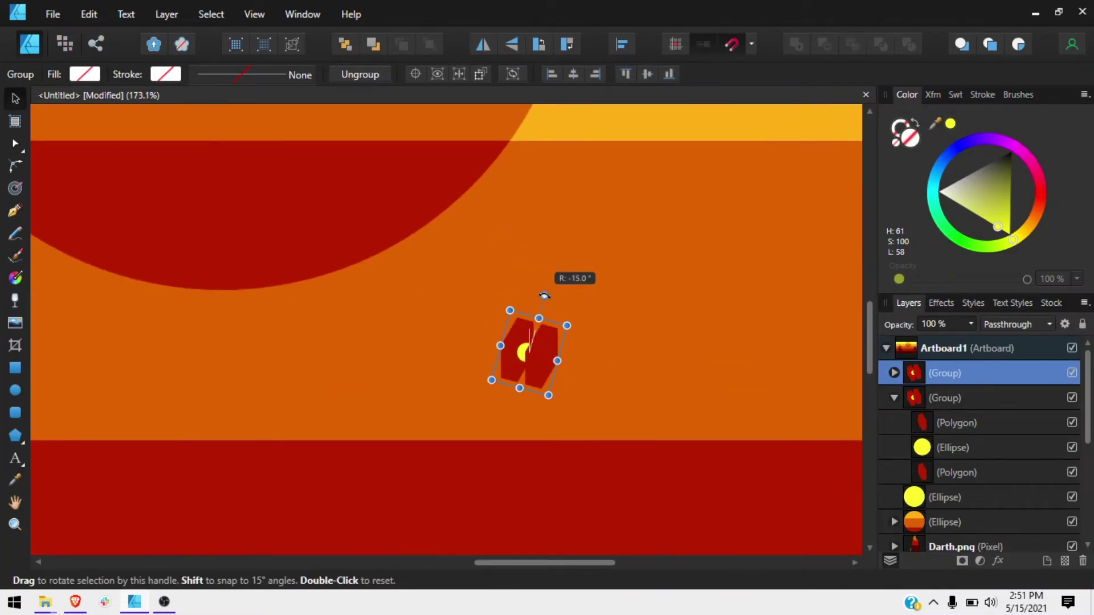
scroll(545, 296, "up", 3)
scroll(512, 319, "down", 3)
scroll(541, 325, "down", 4)
key("ctrl+d")
scroll(487, 305, "up", 3)
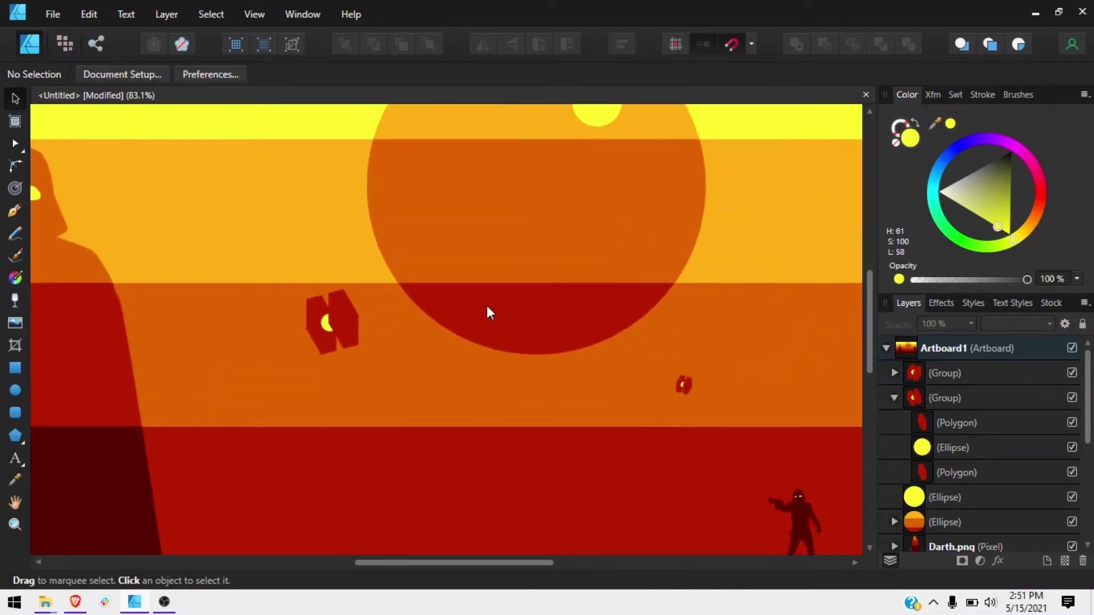
scroll(487, 312, "up", 1)
Move the larger TIE fighter higher up the poster
left_click_drag(420, 362, 400, 244)
scroll(463, 258, "down", 4)
key("ctrl+d")
scroll(707, 239, "up", 1)
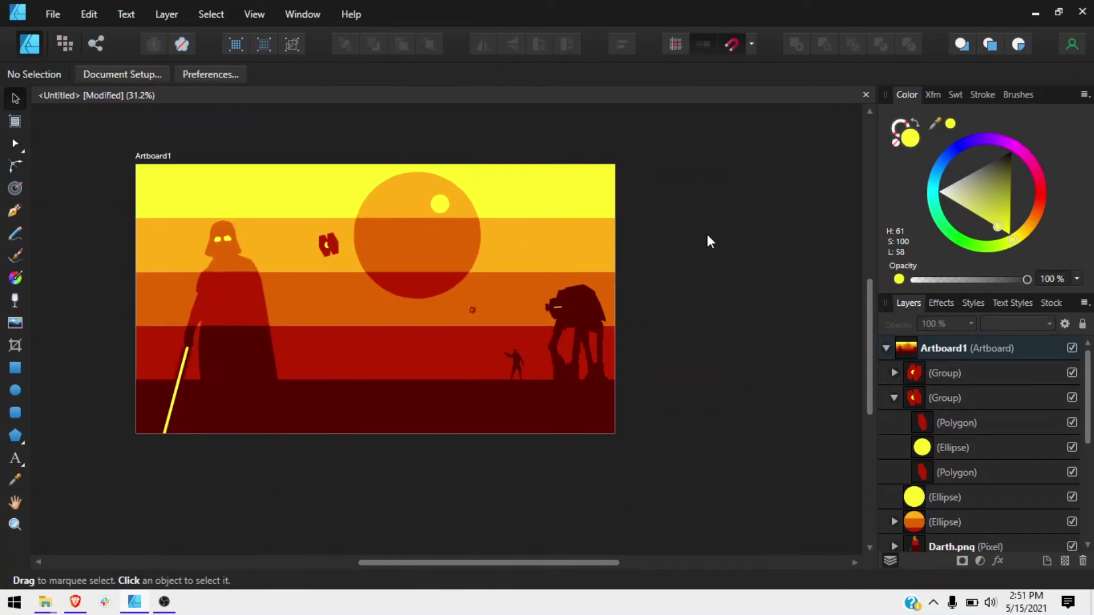
scroll(474, 326, "up", 5)
scroll(437, 336, "down", 2)
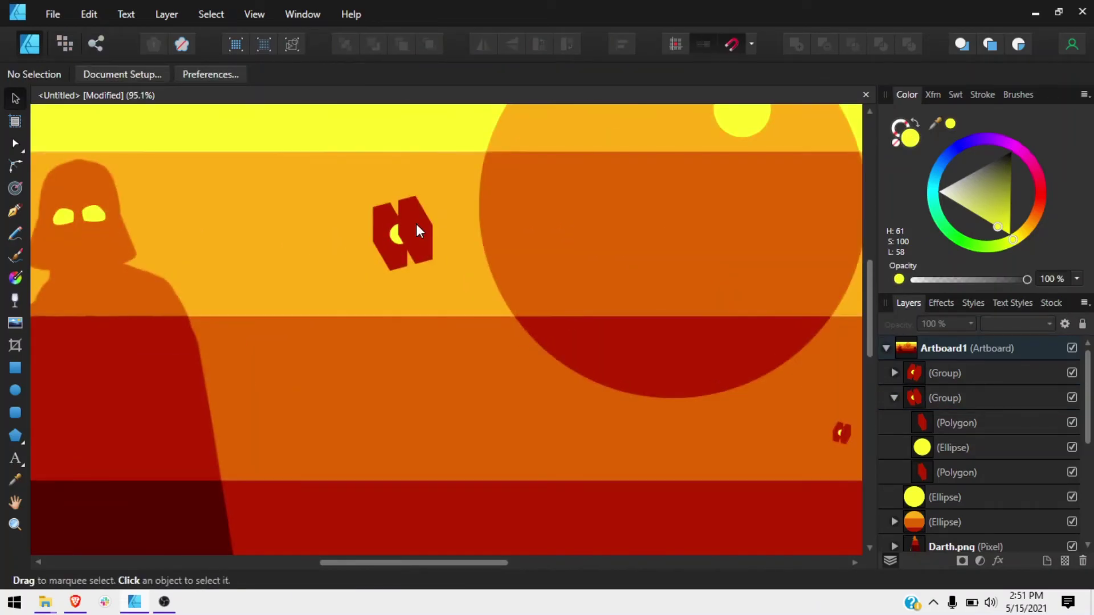
Recolour both hexagon wings of the larger TIE fighter dark orange
left_click(416, 228, "ctrl")
left_click(393, 239, "ctrl+shift")
key("i")
left_click(414, 325)
key("v")
scroll(562, 329, "down", 4)
key("ctrl+d")
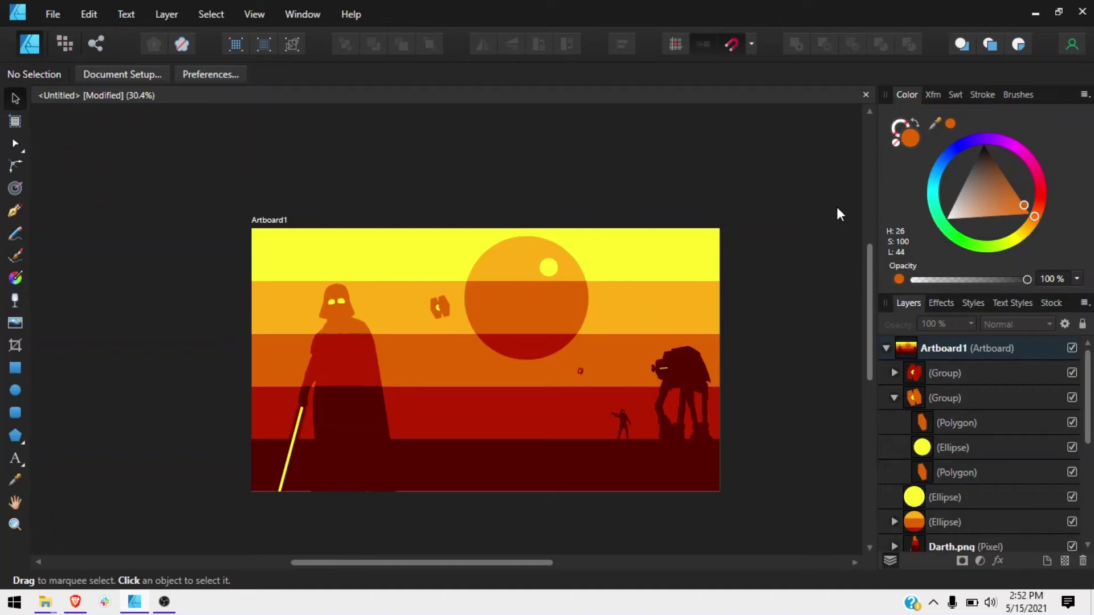
Pan the view toward the trooper at the lower right
scroll(610, 310, "up", 1)
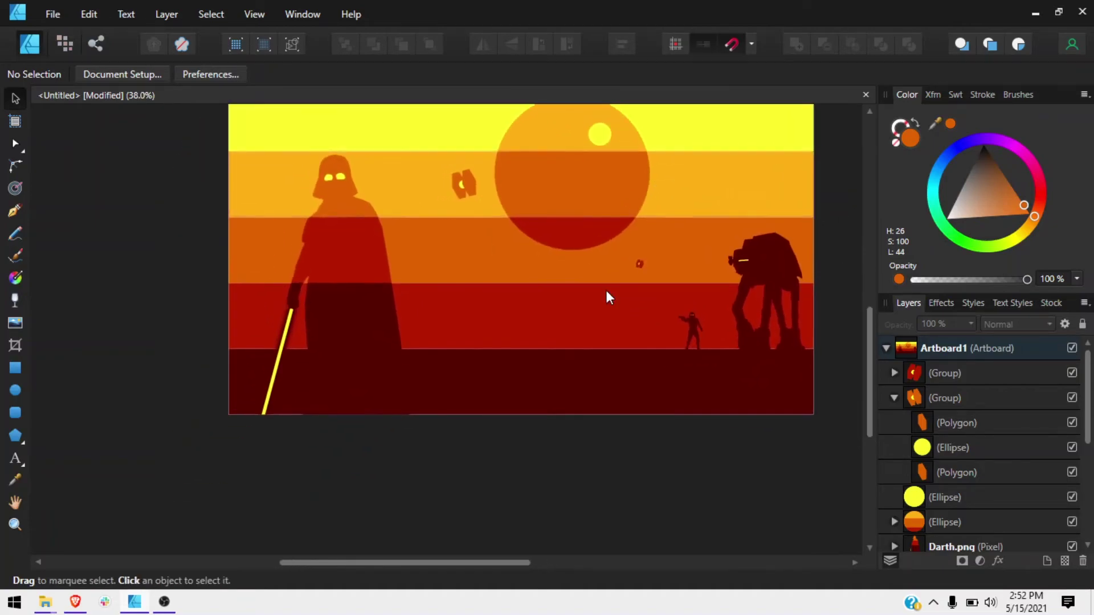
scroll(606, 298, "up", 1)
left_click_drag(606, 298, 588, 210)
scroll(651, 214, "up", 6)
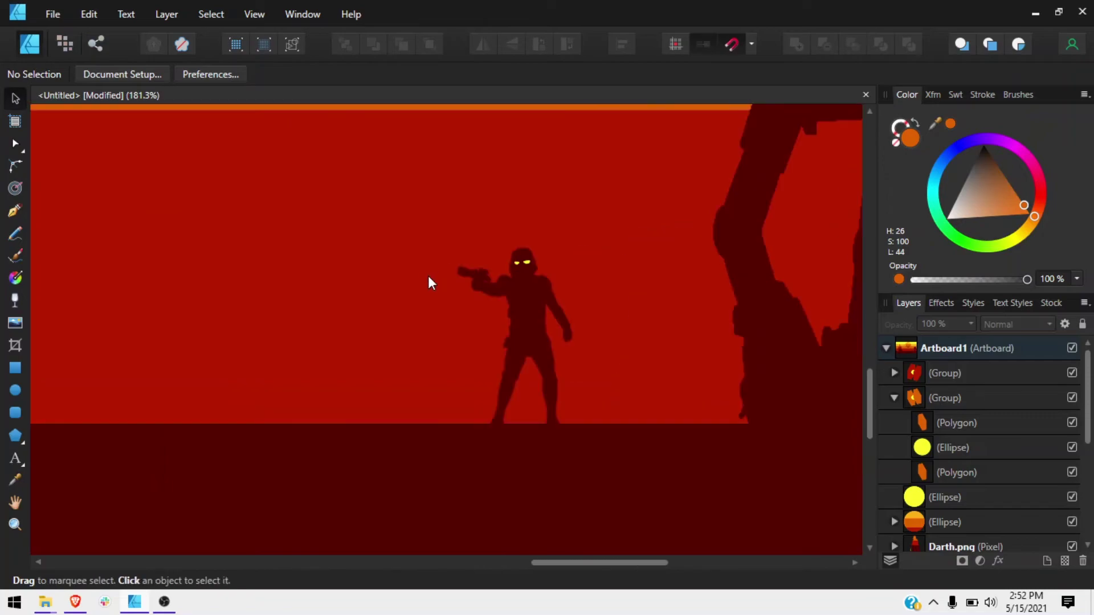
Draw a straight line with the Pen tool from the trooper's gun out to the left
key("p")
scroll(494, 140, "up", 1)
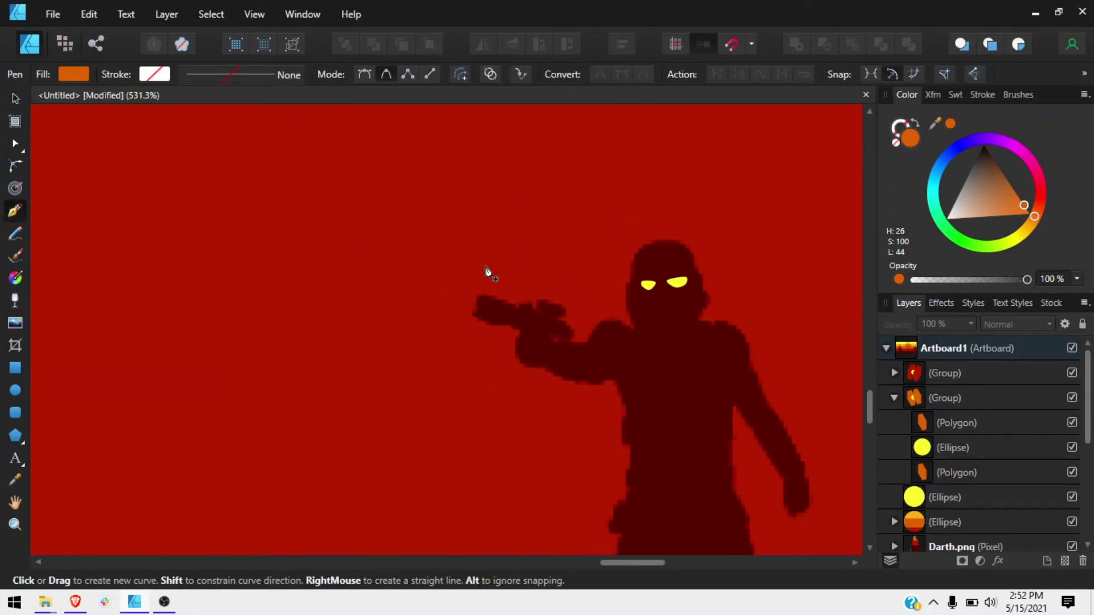
scroll(345, 246, "down", 5)
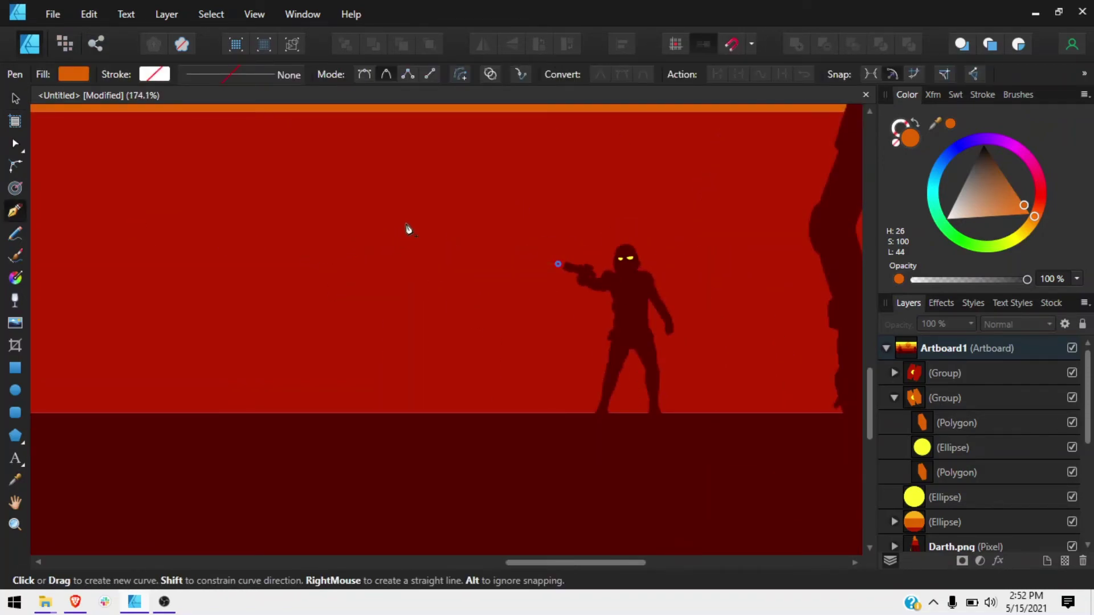
left_click(406, 262)
key("ctrl+z")
key("p")
scroll(546, 262, "up", 3)
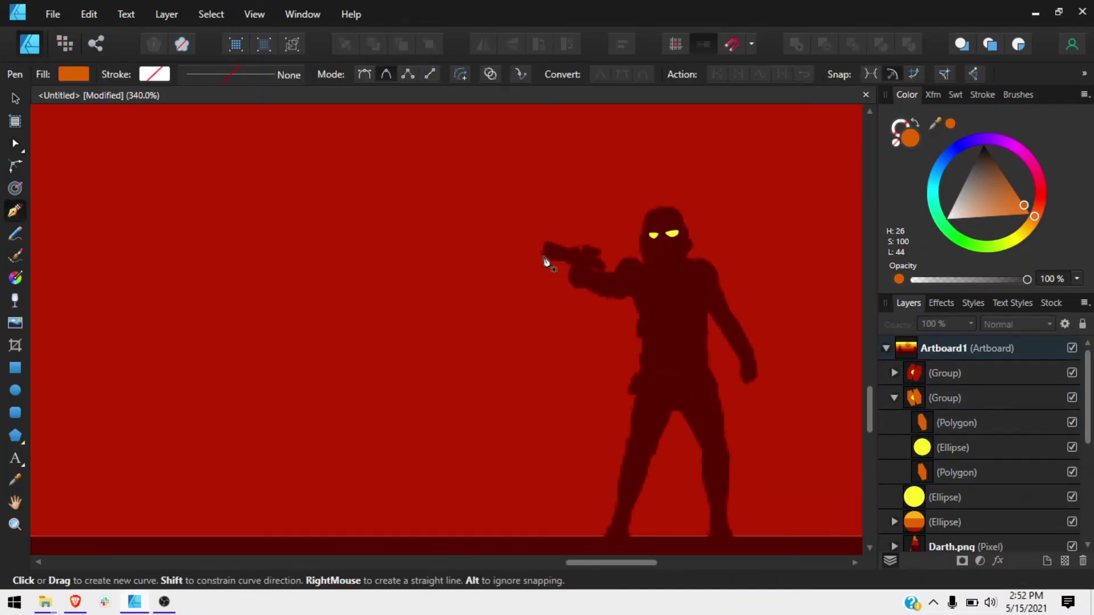
left_click(313, 248)
key("a")
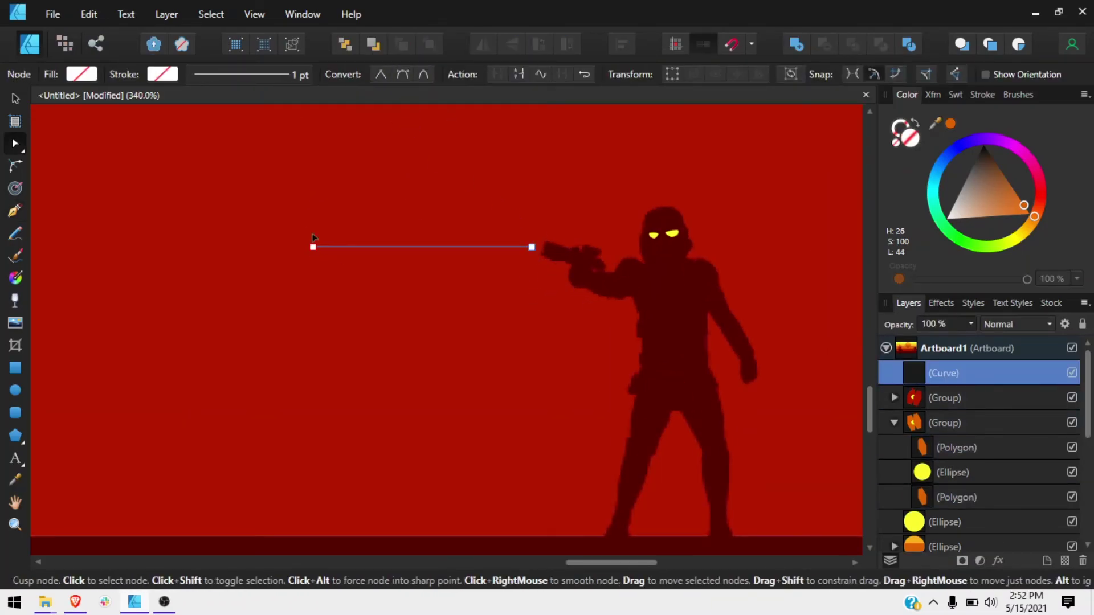
Give the laser line a solid 2.8 pt stroke with a tapered pressure profile
left_click(982, 94)
left_click(967, 145)
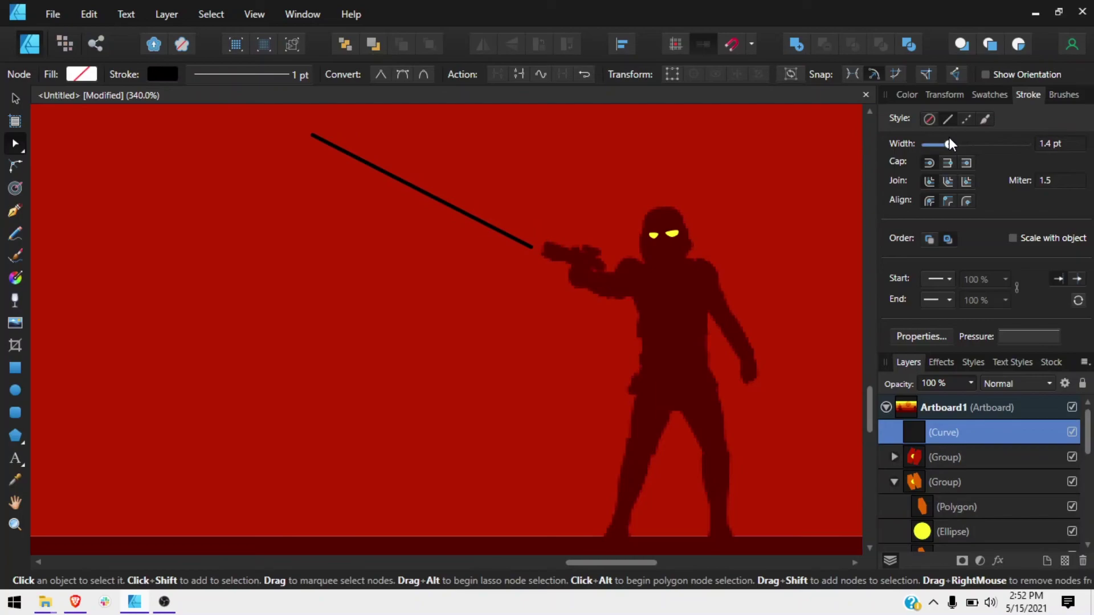
left_click(1029, 337)
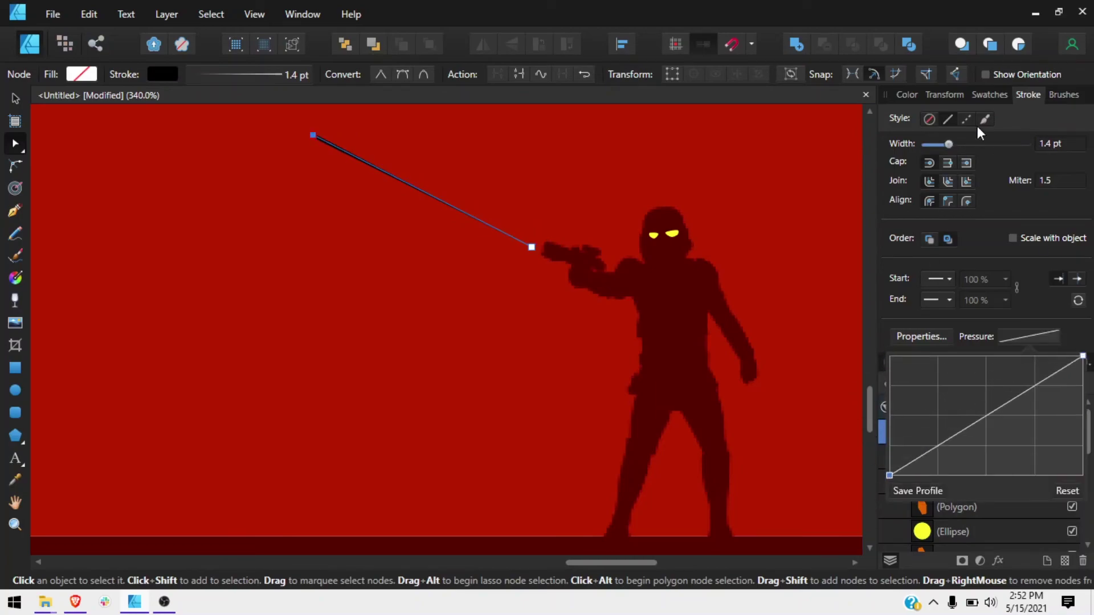
left_click_drag(956, 144, 949, 145)
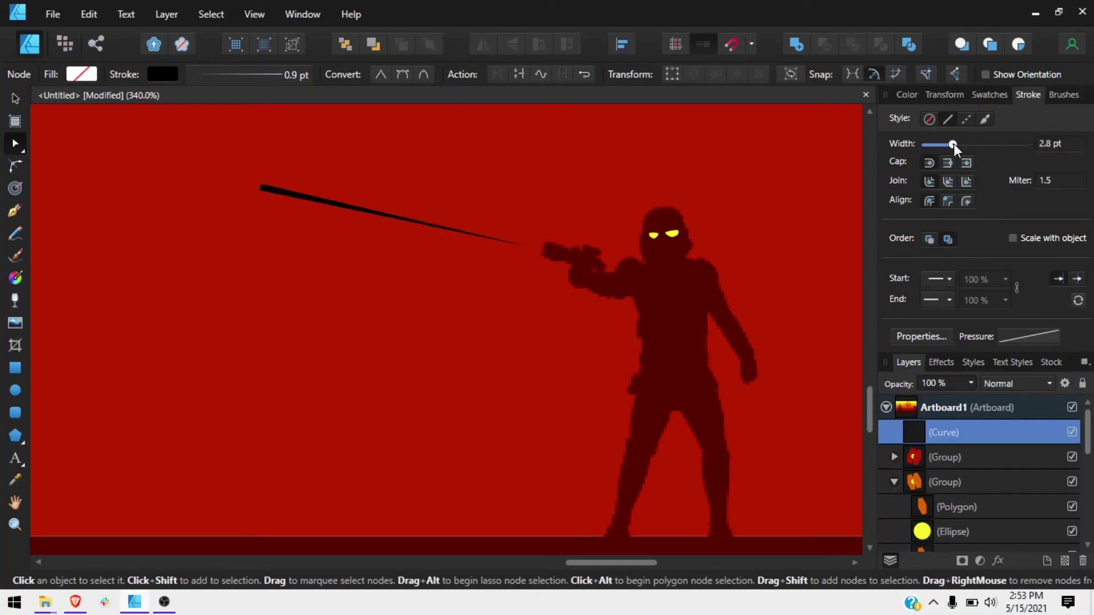
Set up the colour picker to sample the laser's colour from the poster
left_click(912, 95)
scroll(531, 247, "down", 3)
scroll(538, 244, "down", 2)
key("i")
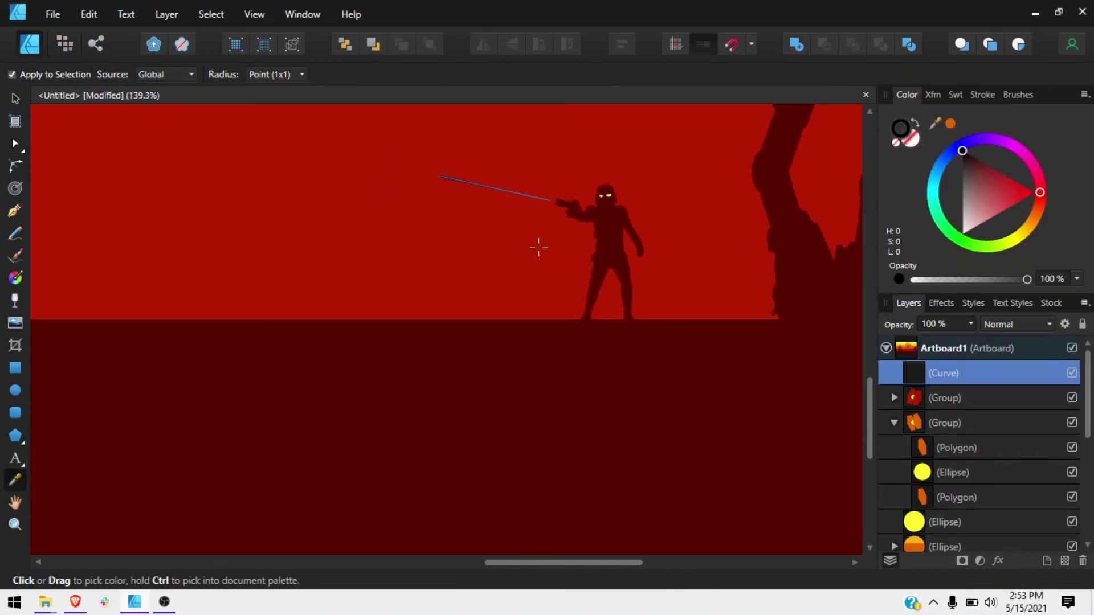
scroll(617, 185, "up", 5)
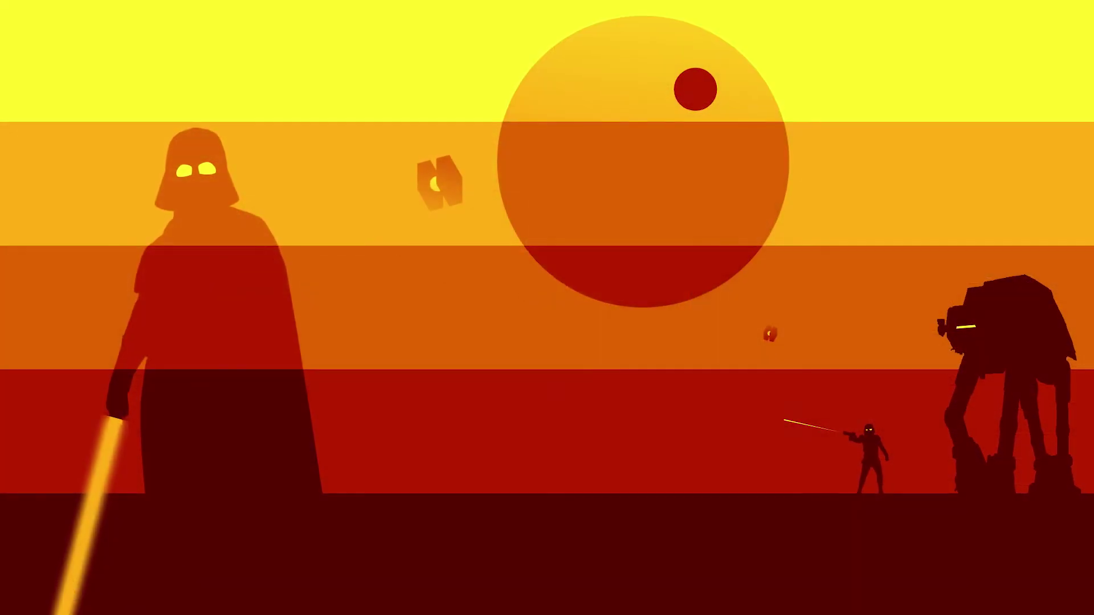